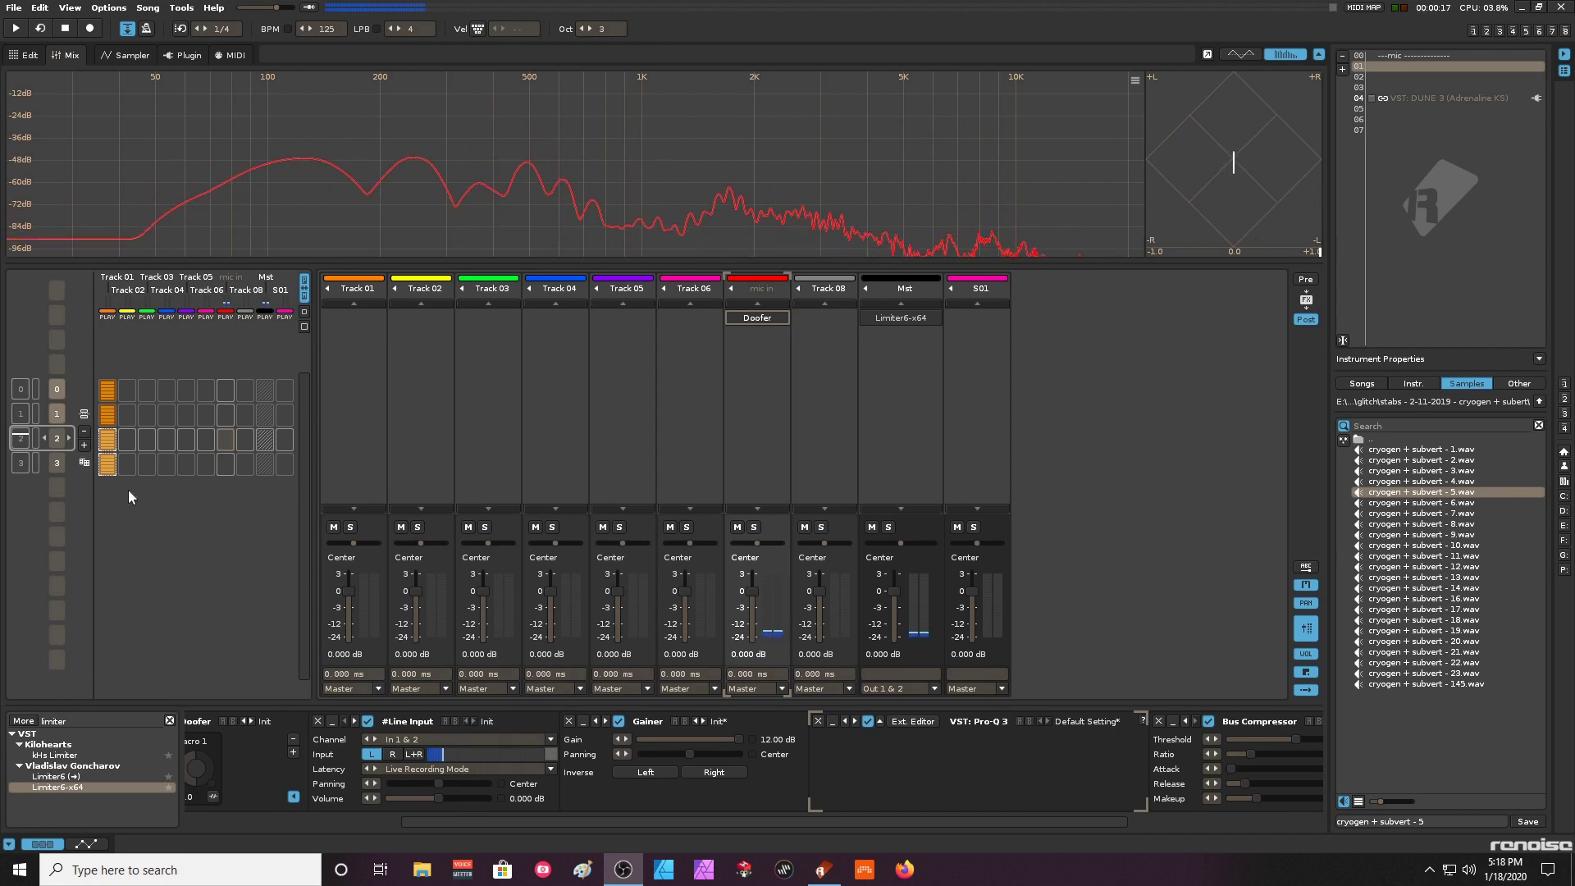
# - Select Track 01 in the mixer and show its Panning, Volume and Width automation
pyautogui.click(360, 383)
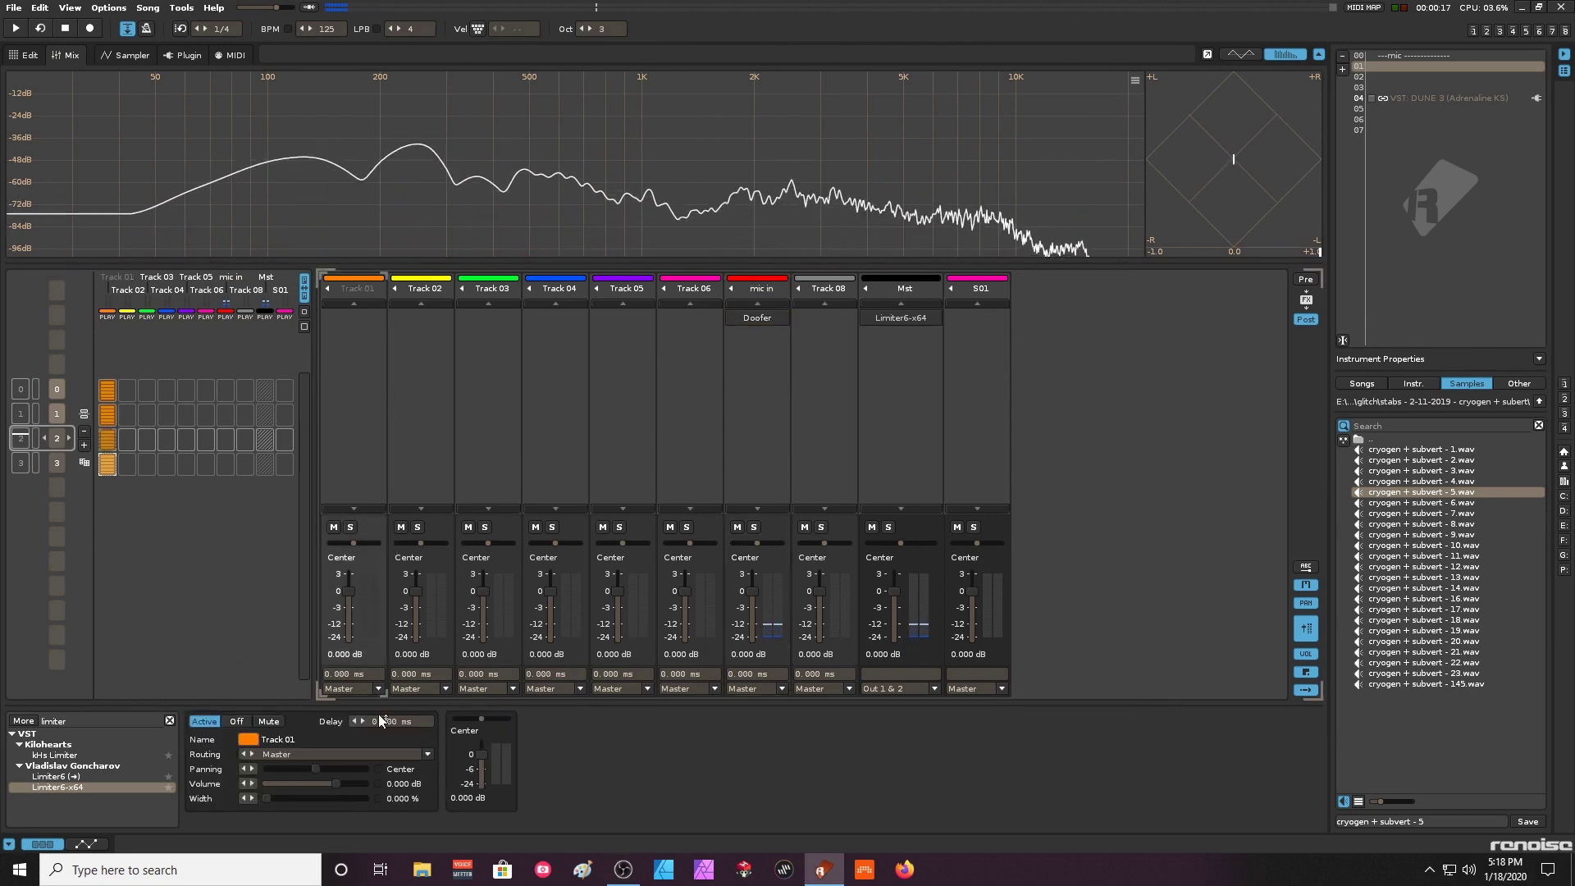
pyautogui.click(86, 843)
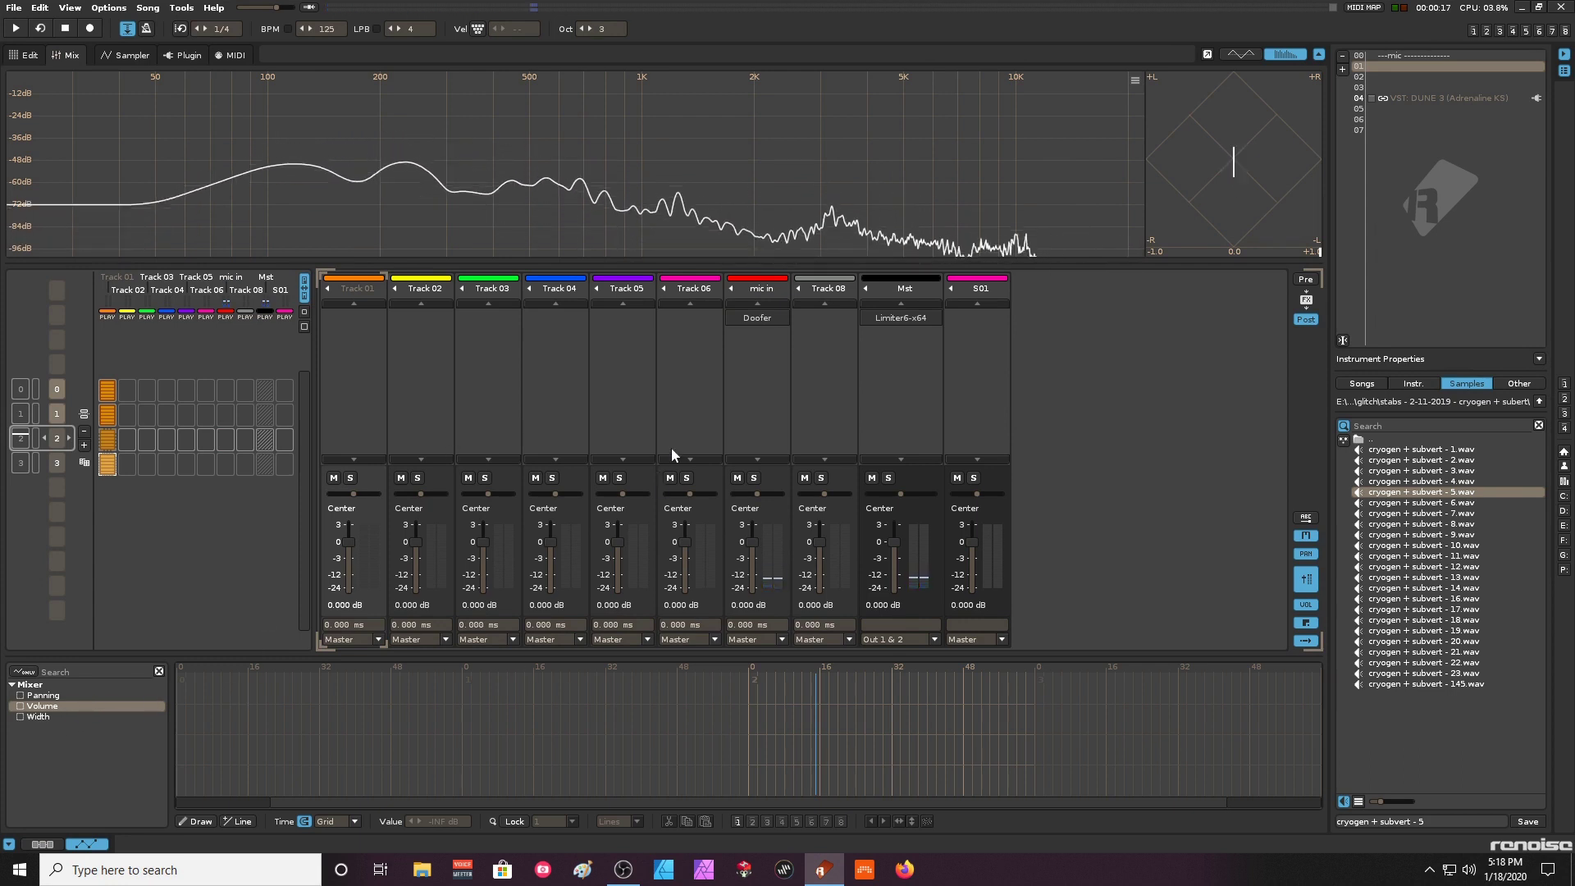
# - Create a Track 01 Volume envelope sloping from 0 dB through -4.014 dB to -15.80 dB
pyautogui.scroll(3, 790, 788)
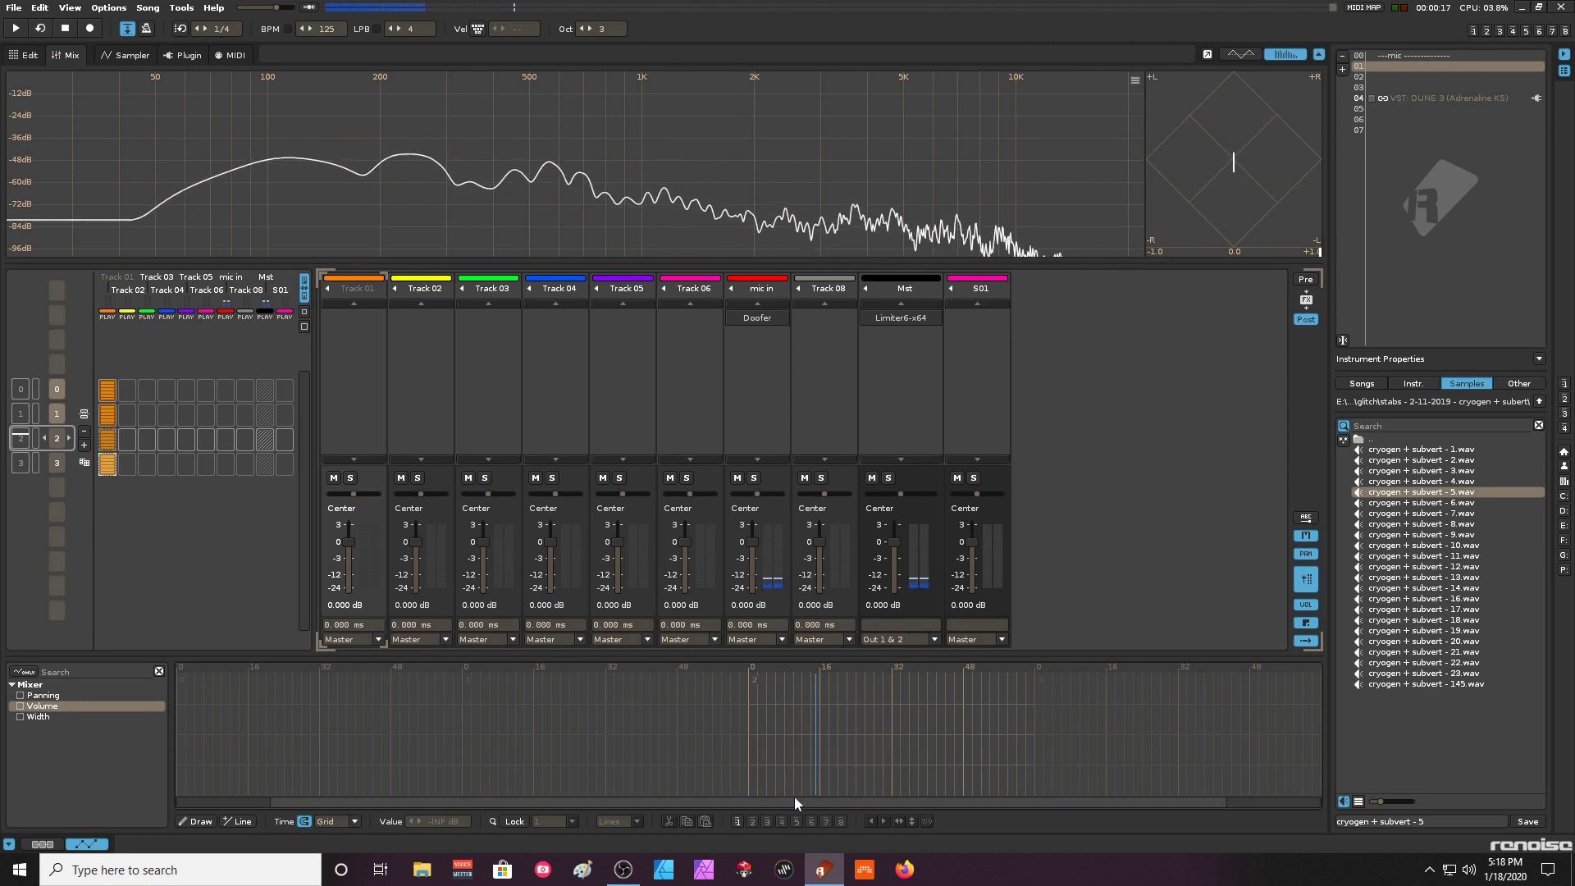
pyautogui.scroll(-5, 928, 751)
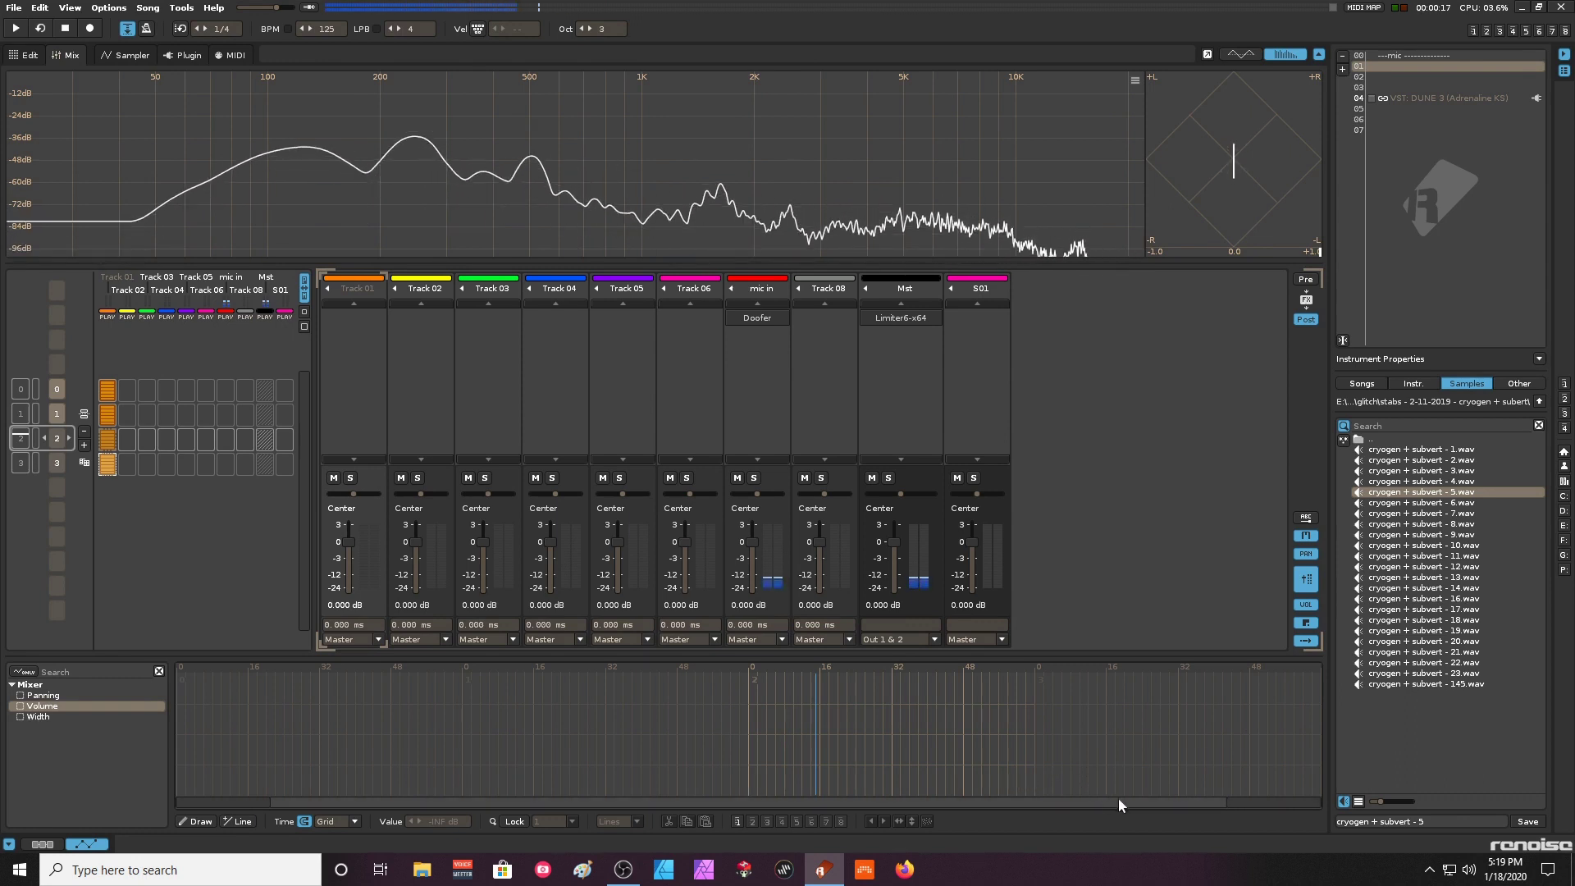
pyautogui.doubleClick(55, 708)
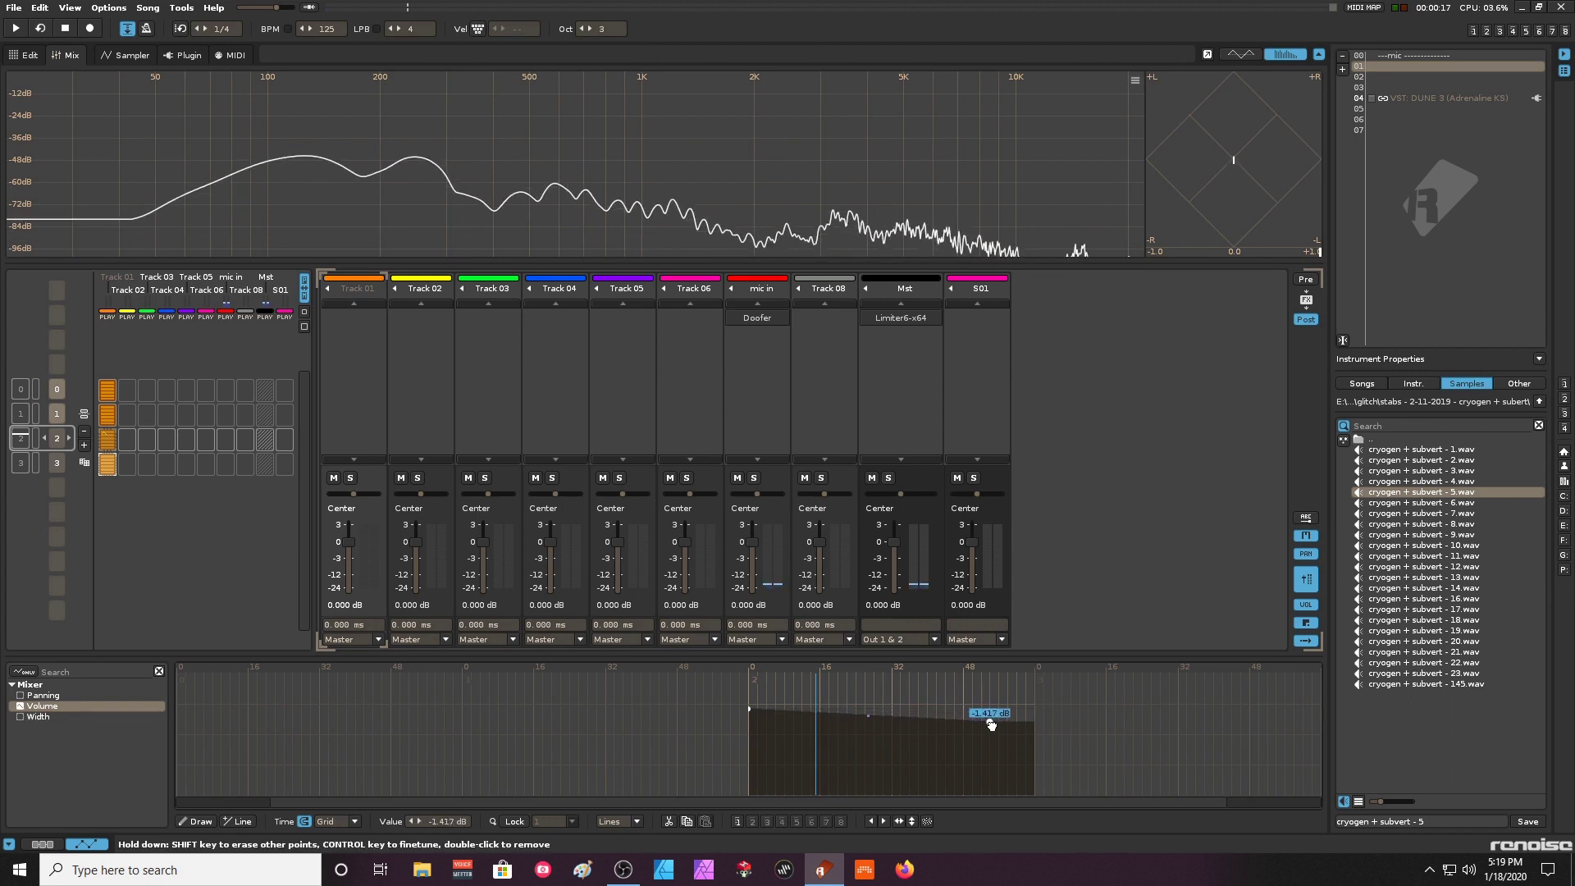
pyautogui.moveTo(985, 720); pyautogui.dragTo(1032, 740)
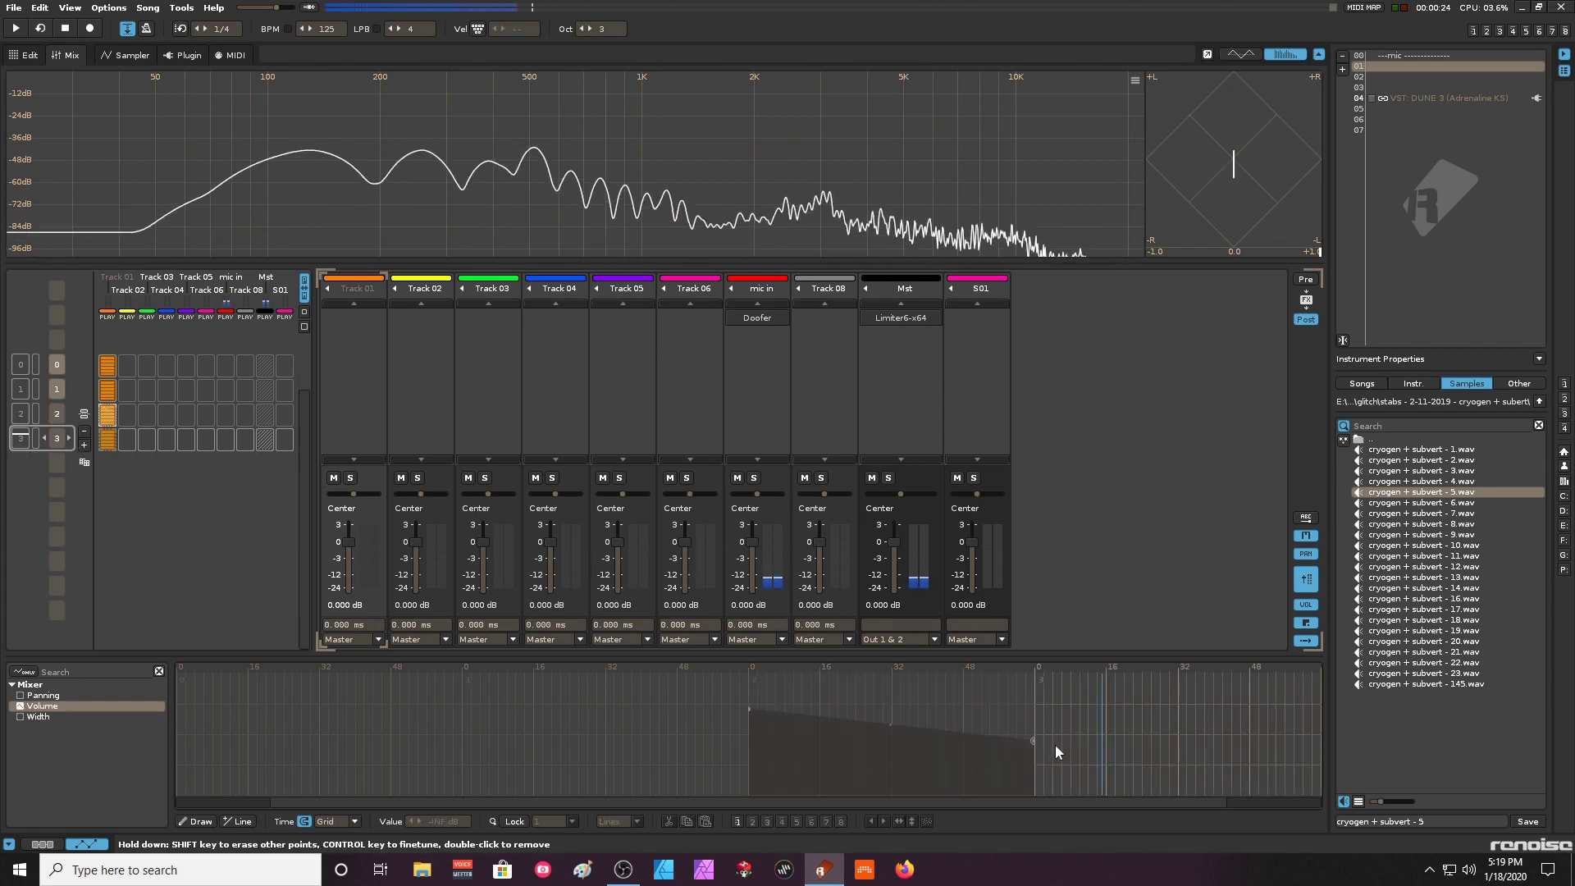
pyautogui.click(1034, 741)
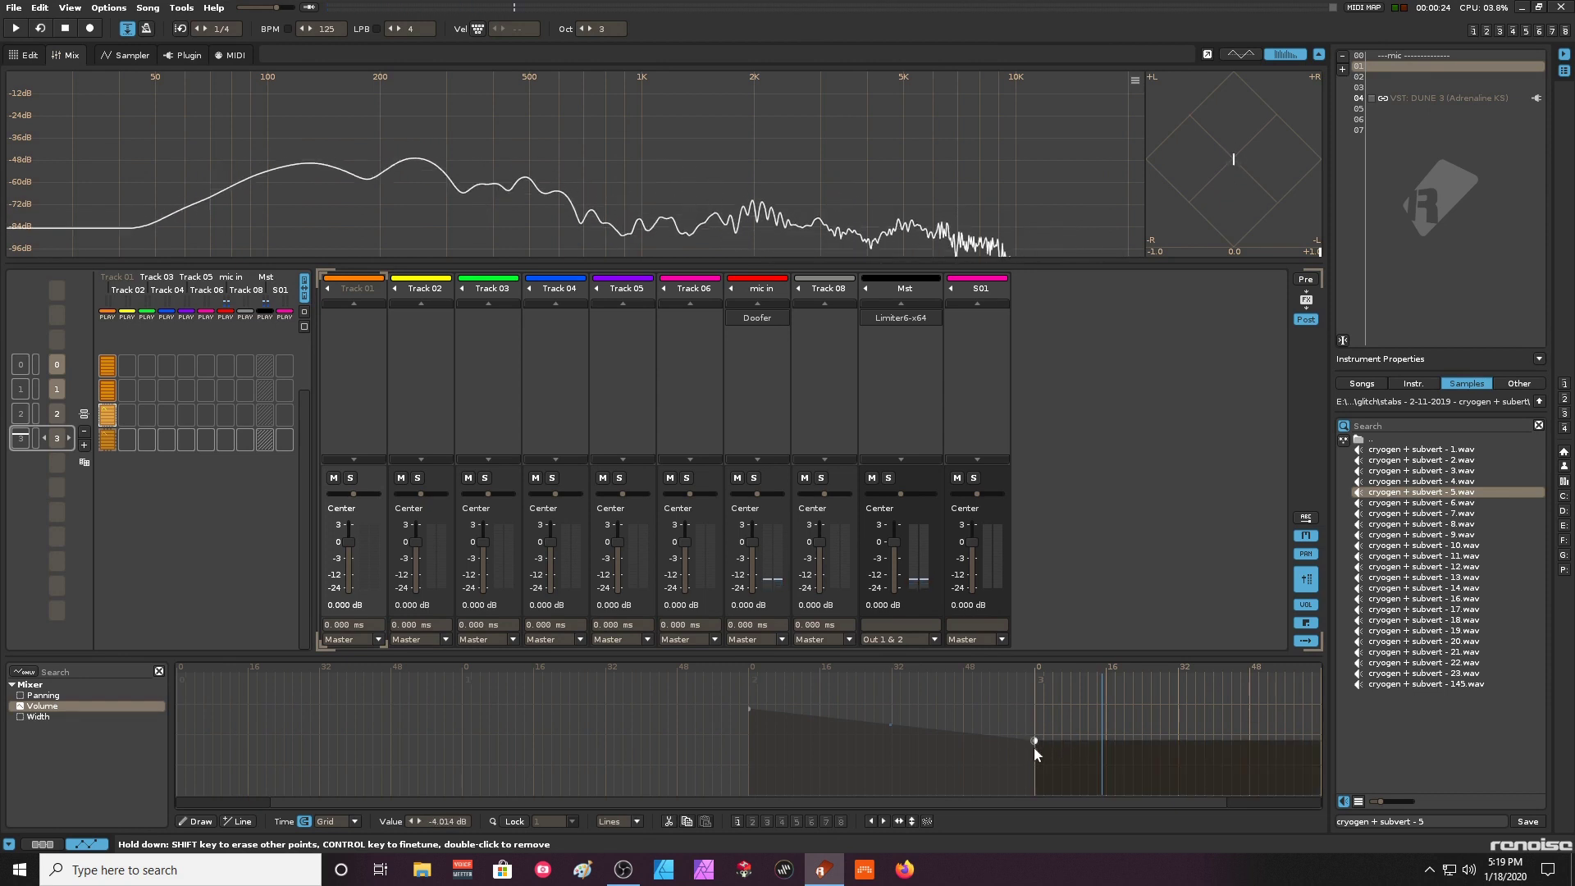
pyautogui.moveTo(1183, 739); pyautogui.dragTo(1320, 782)
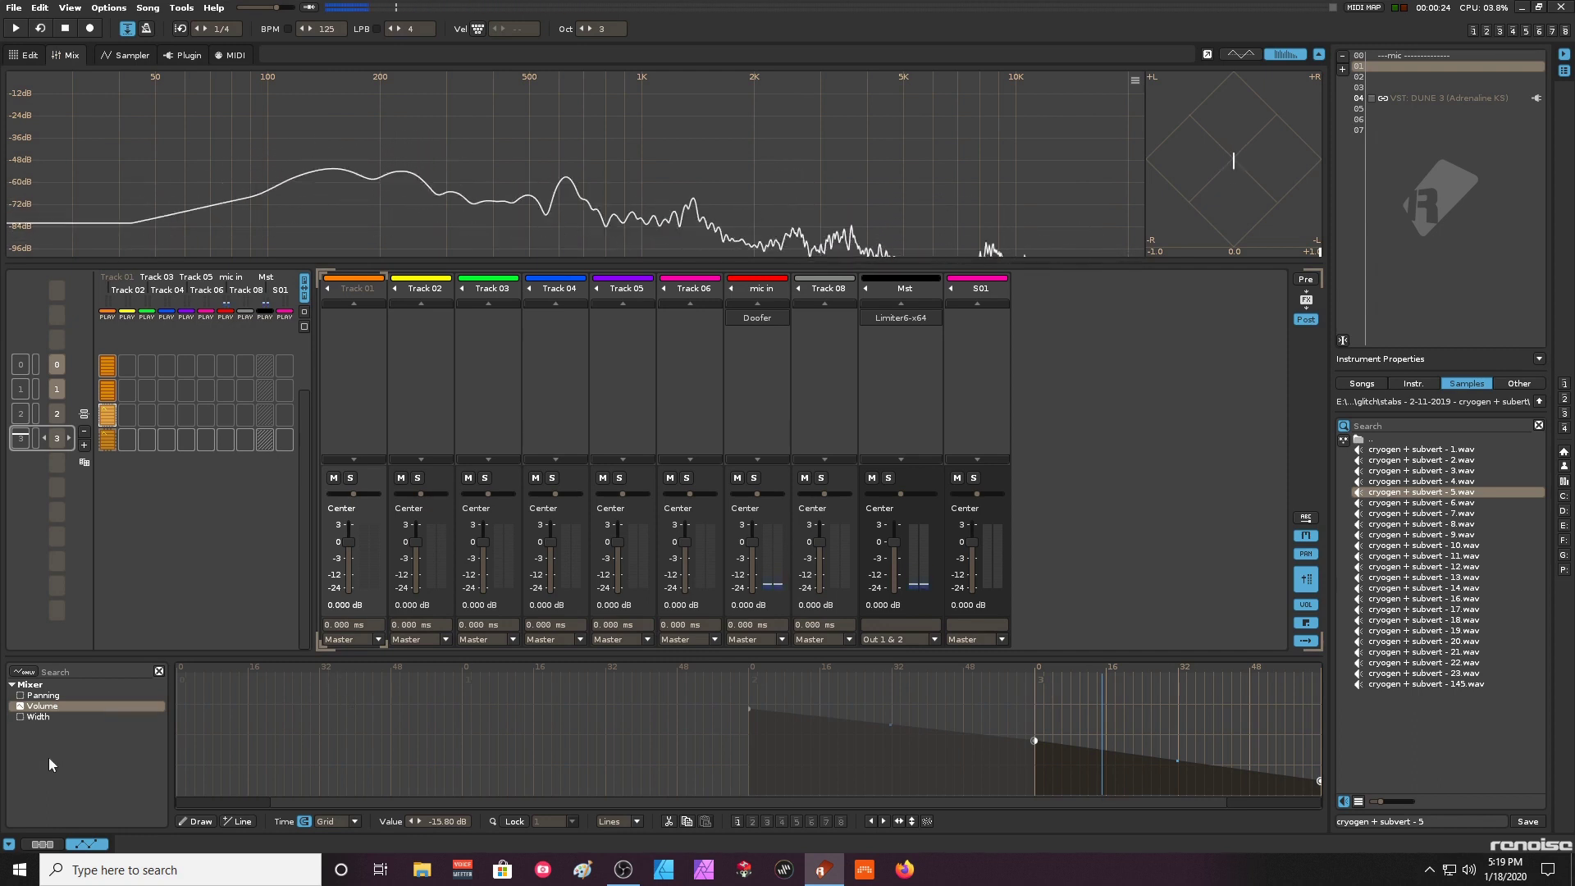
# - Add *LFO, *Hydra and Gainer to Track 01's chain by searching lf, hyd and gai
pyautogui.click(44, 843)
pyautogui.click(90, 718)
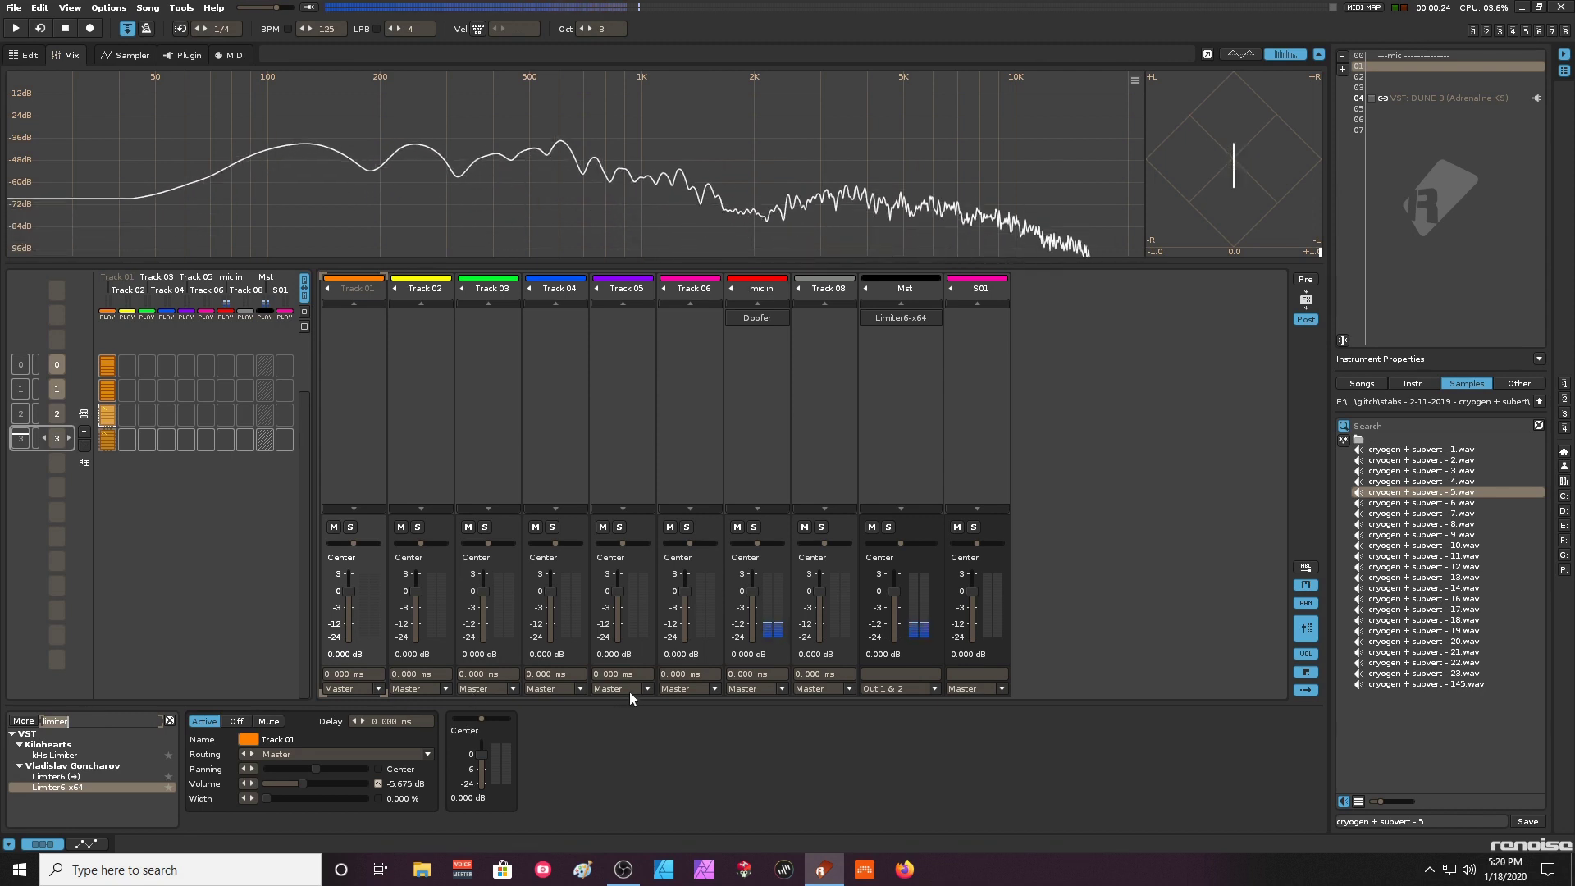
pyautogui.press('BackSpace')
pyautogui.write('lf')
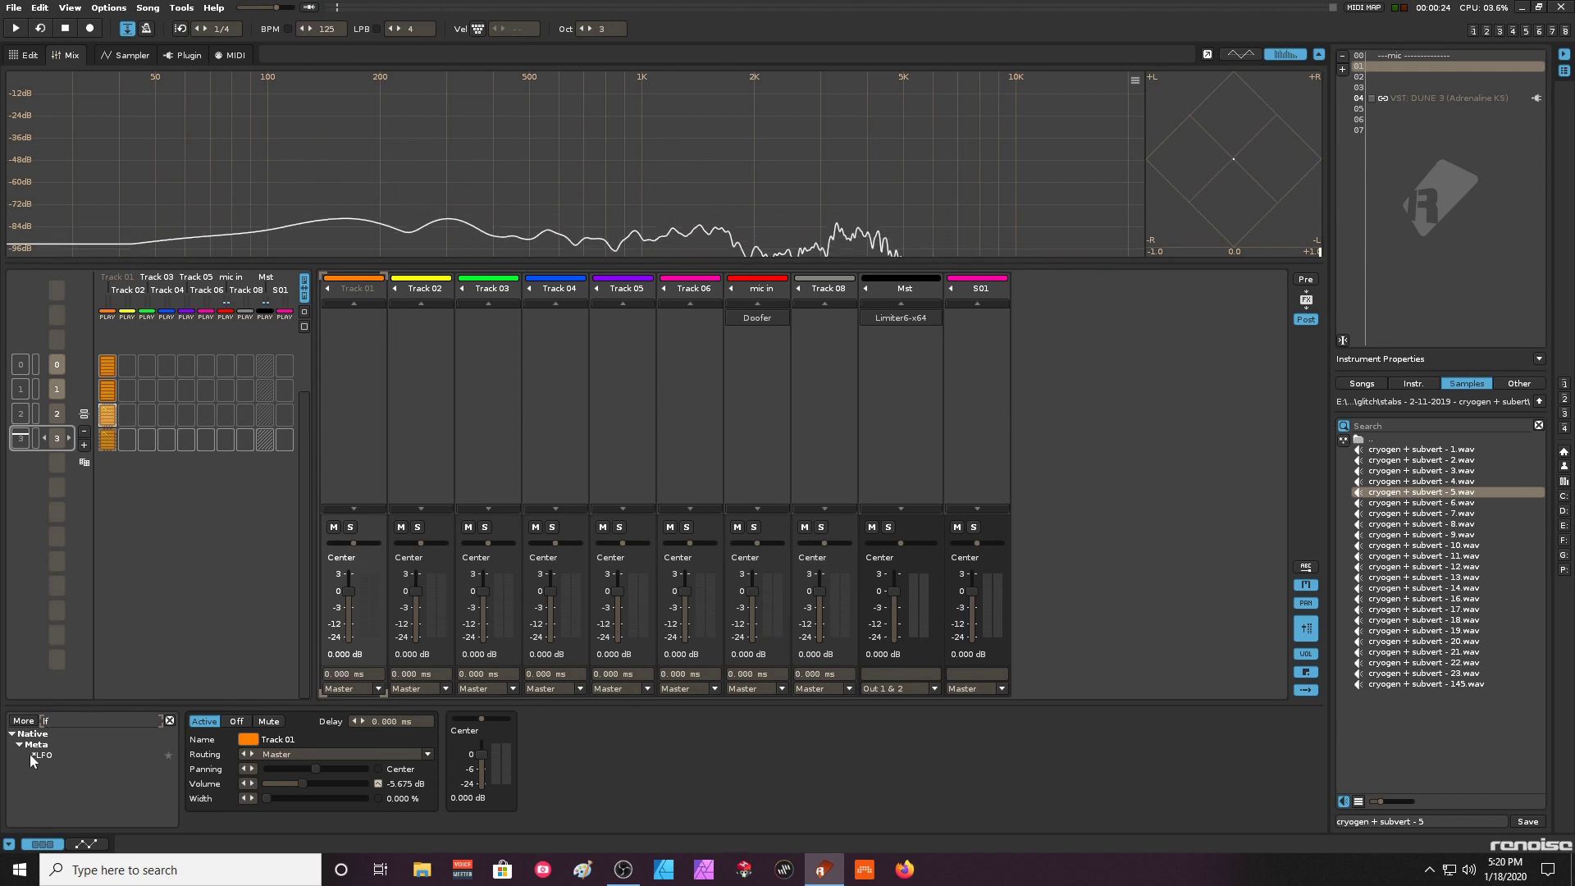
pyautogui.moveTo(33, 759); pyautogui.dragTo(367, 427)
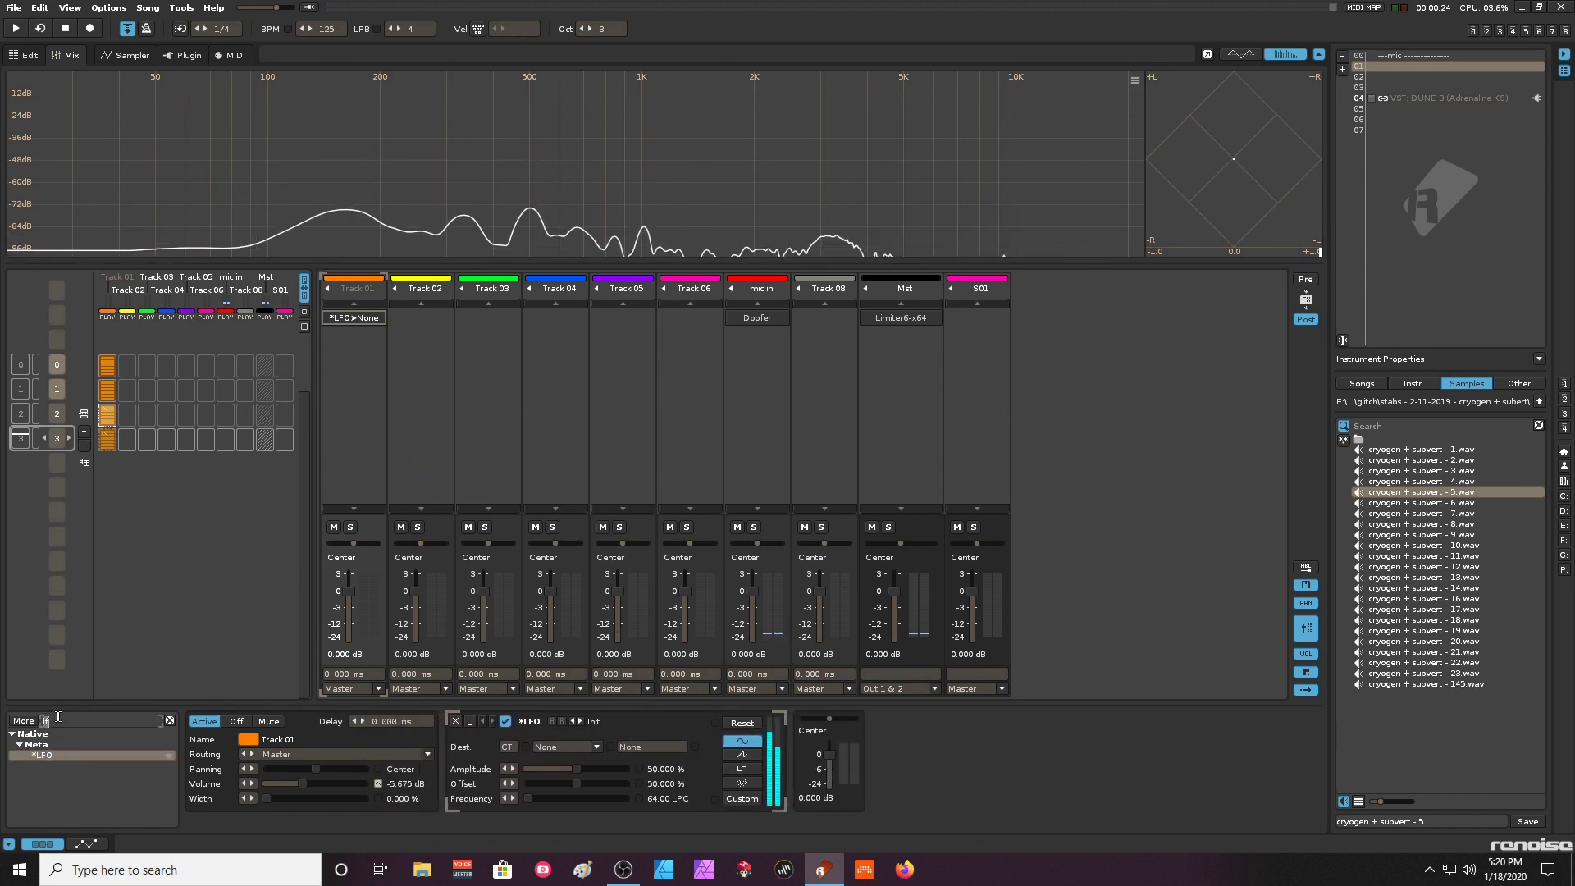
pyautogui.doubleClick(58, 719)
pyautogui.write('hyd')
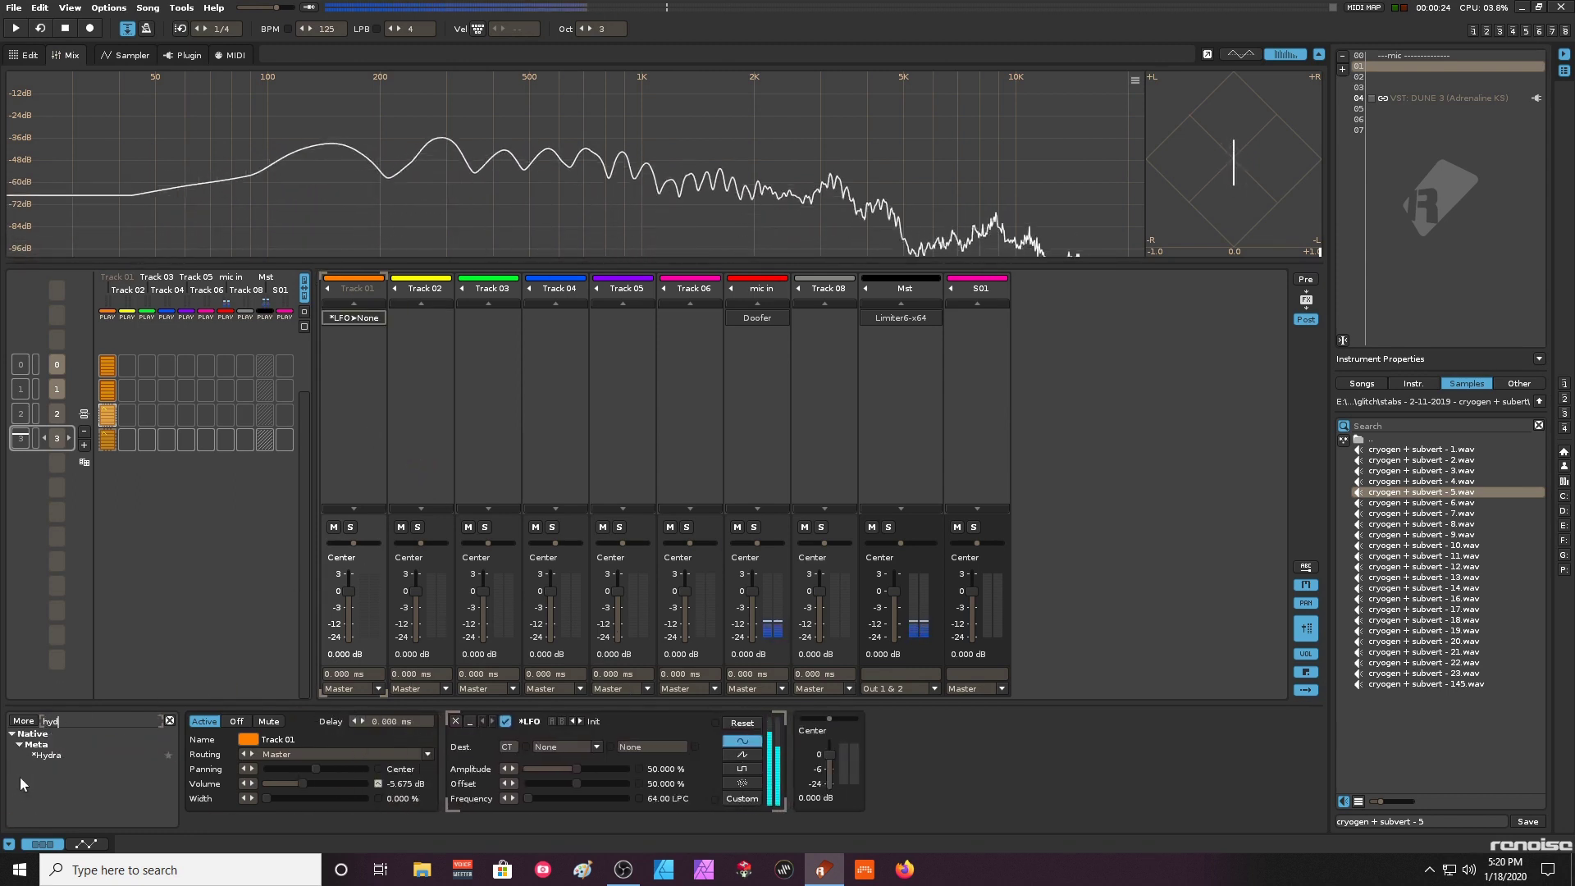
pyautogui.moveTo(42, 754); pyautogui.dragTo(346, 434)
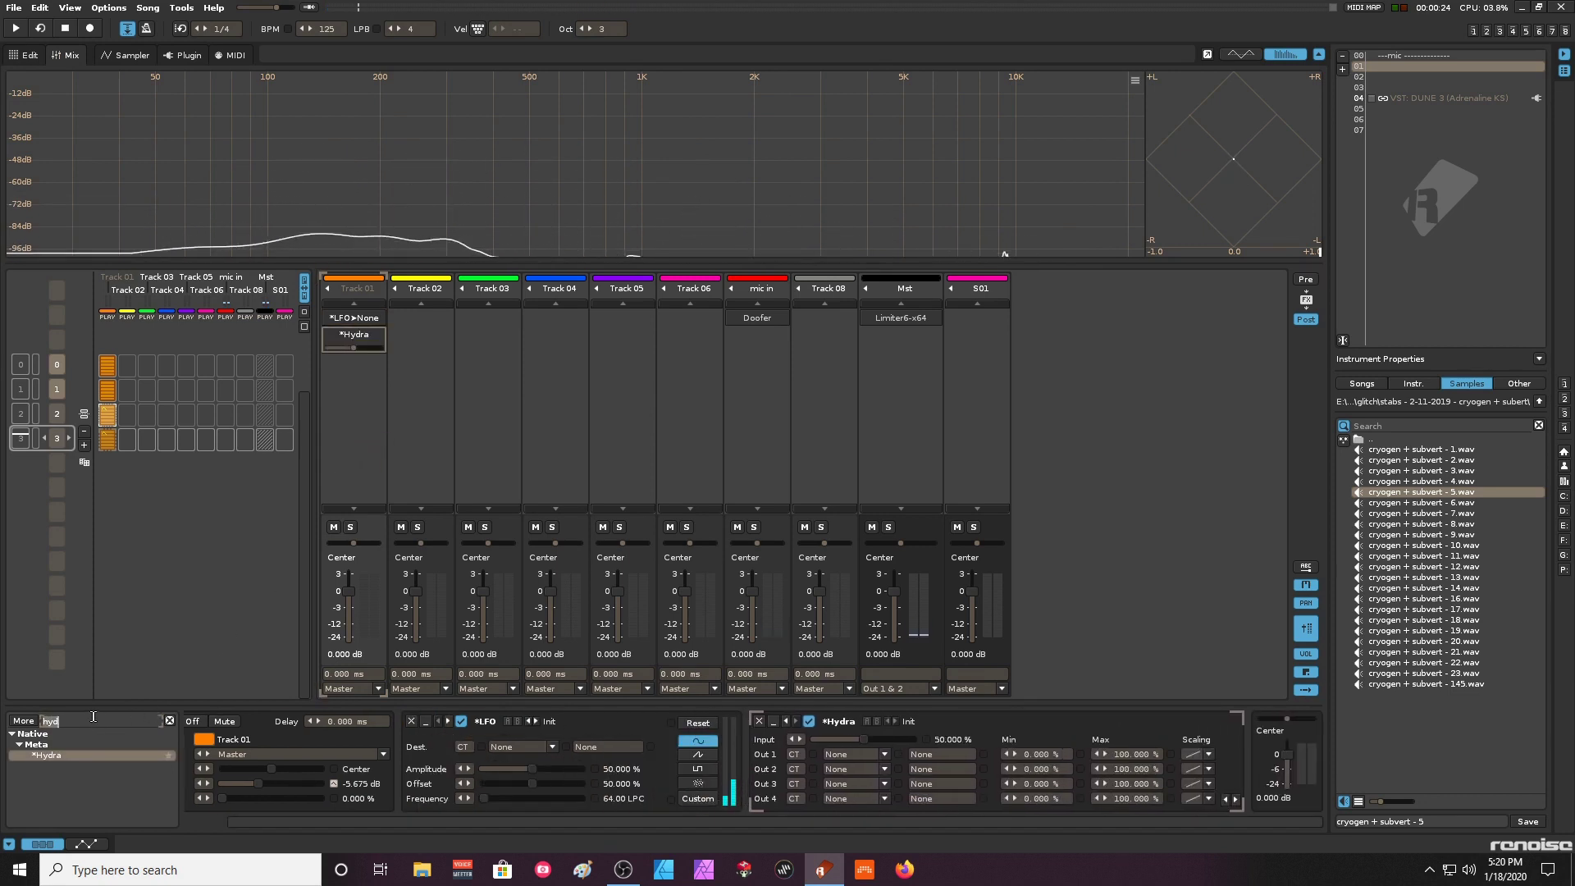
pyautogui.write('gai')
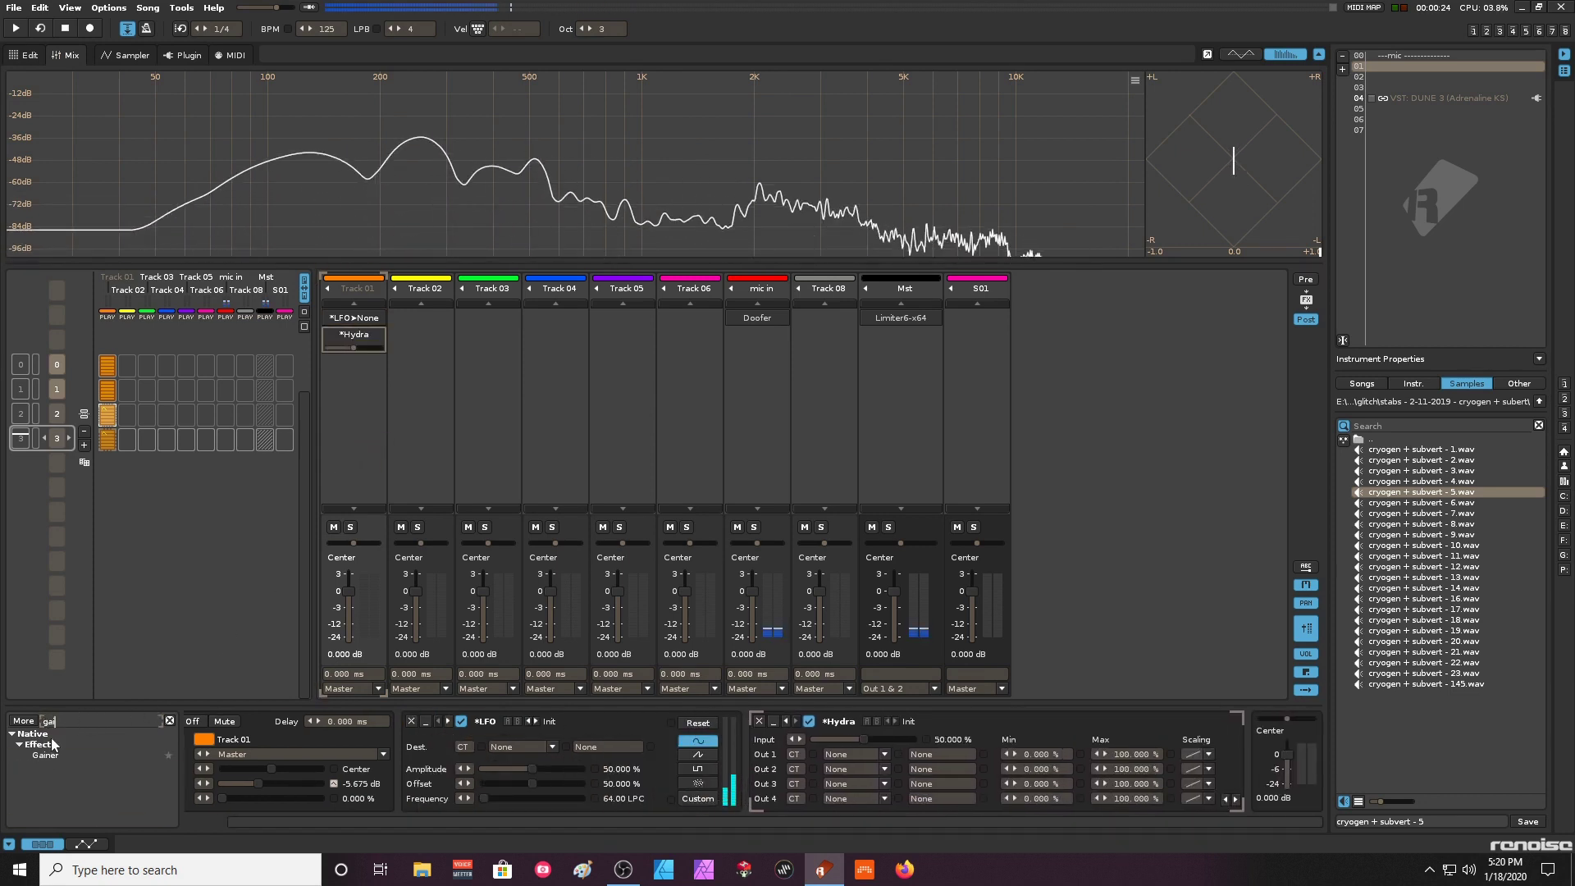
pyautogui.moveTo(46, 754); pyautogui.dragTo(382, 434)
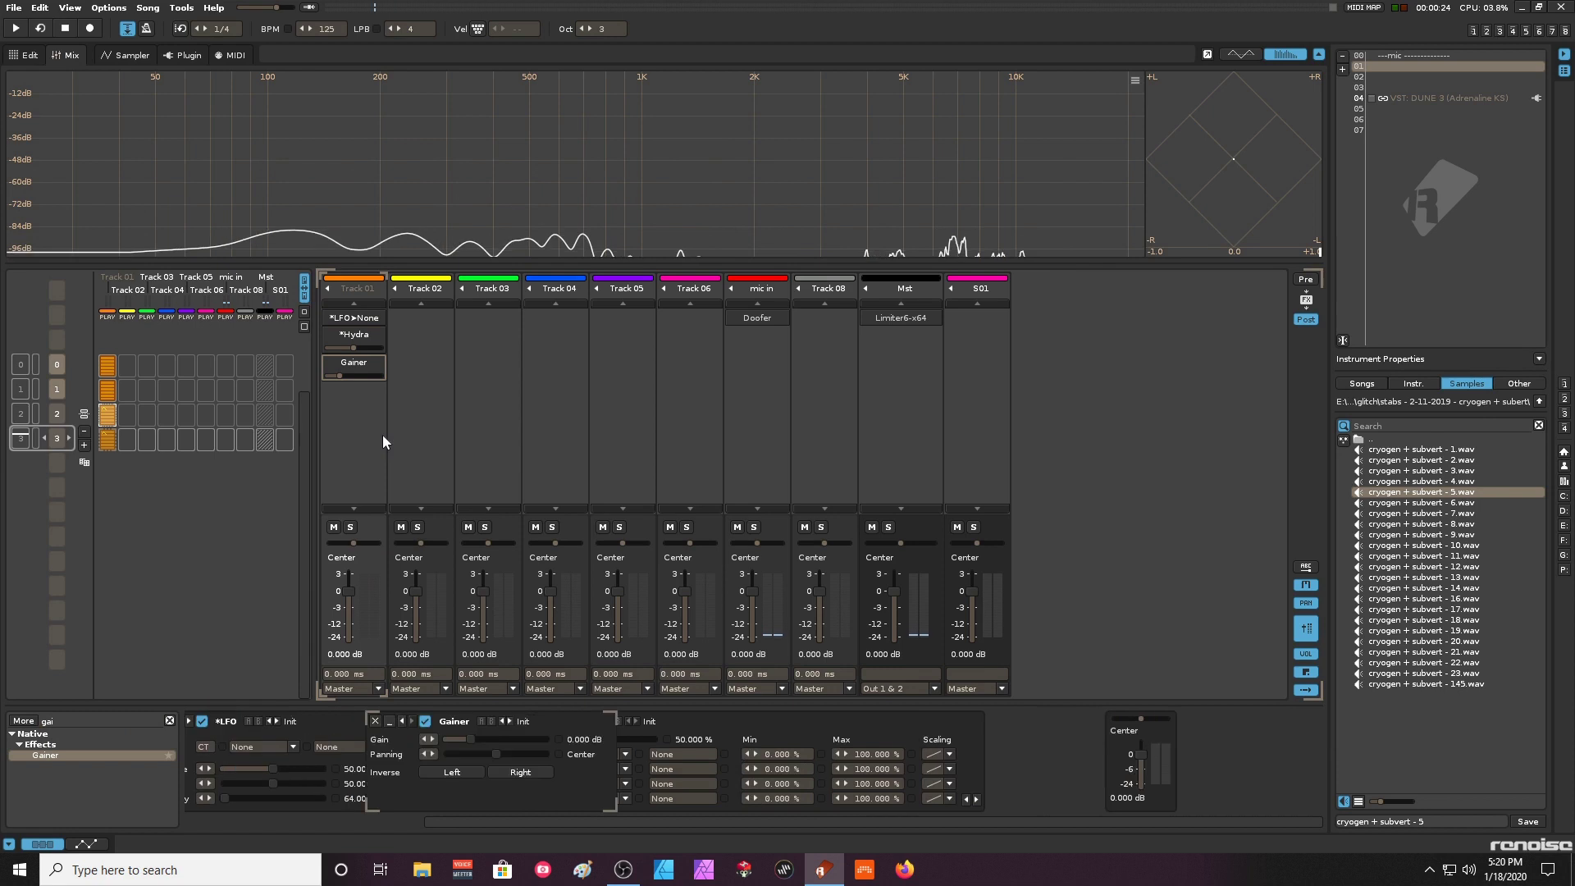
# - Target the LFO at track 01's *Hydra Input parameter with 100% amplitude
pyautogui.click(366, 317)
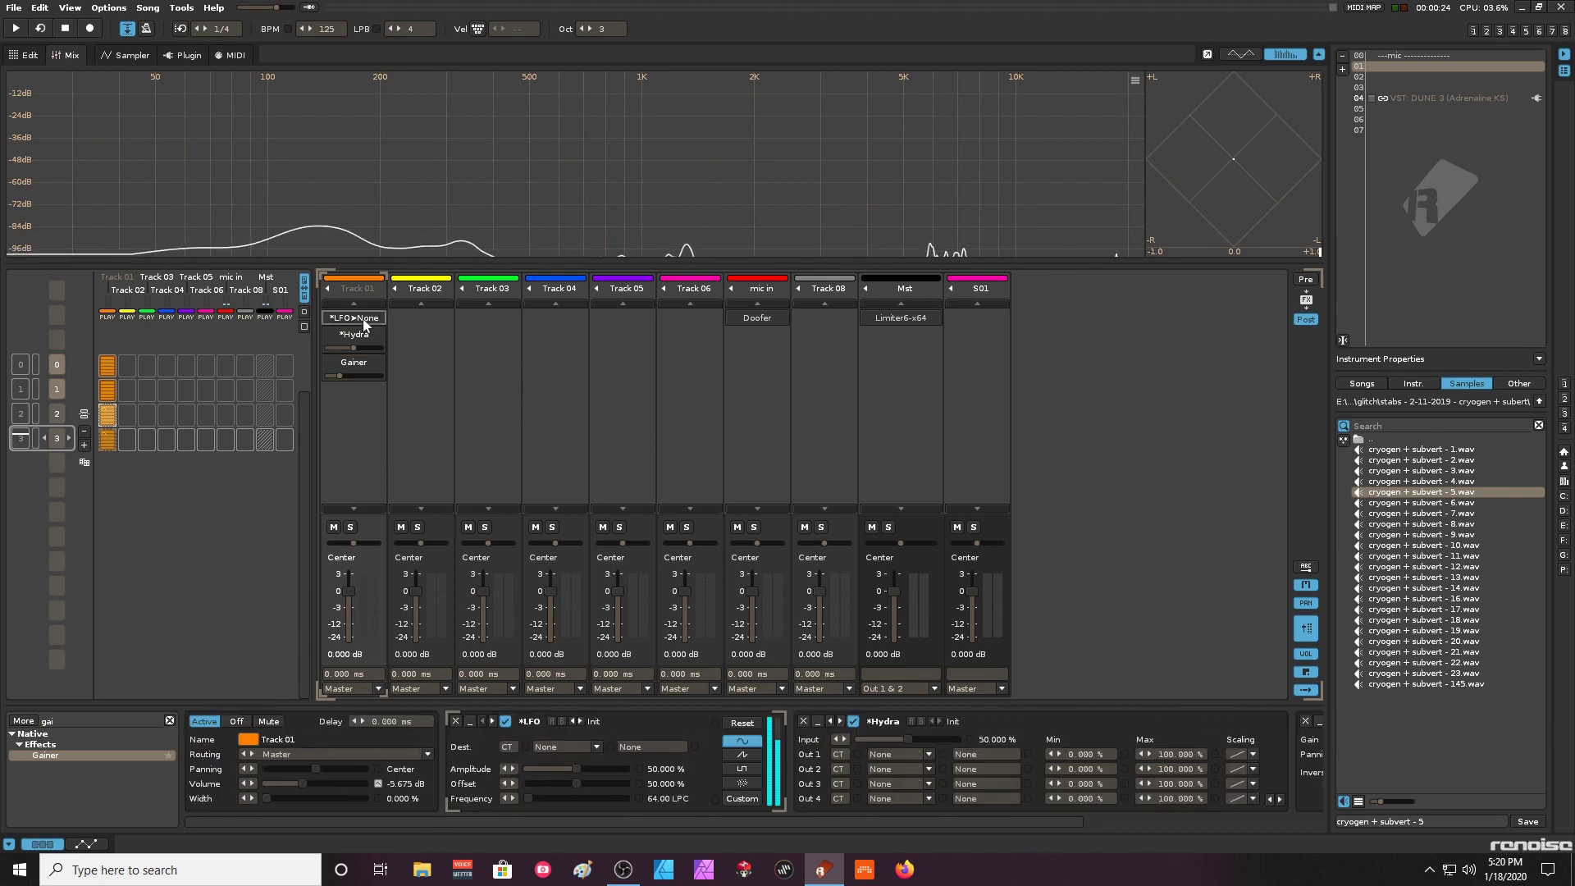
pyautogui.click(509, 748)
pyautogui.click(521, 606)
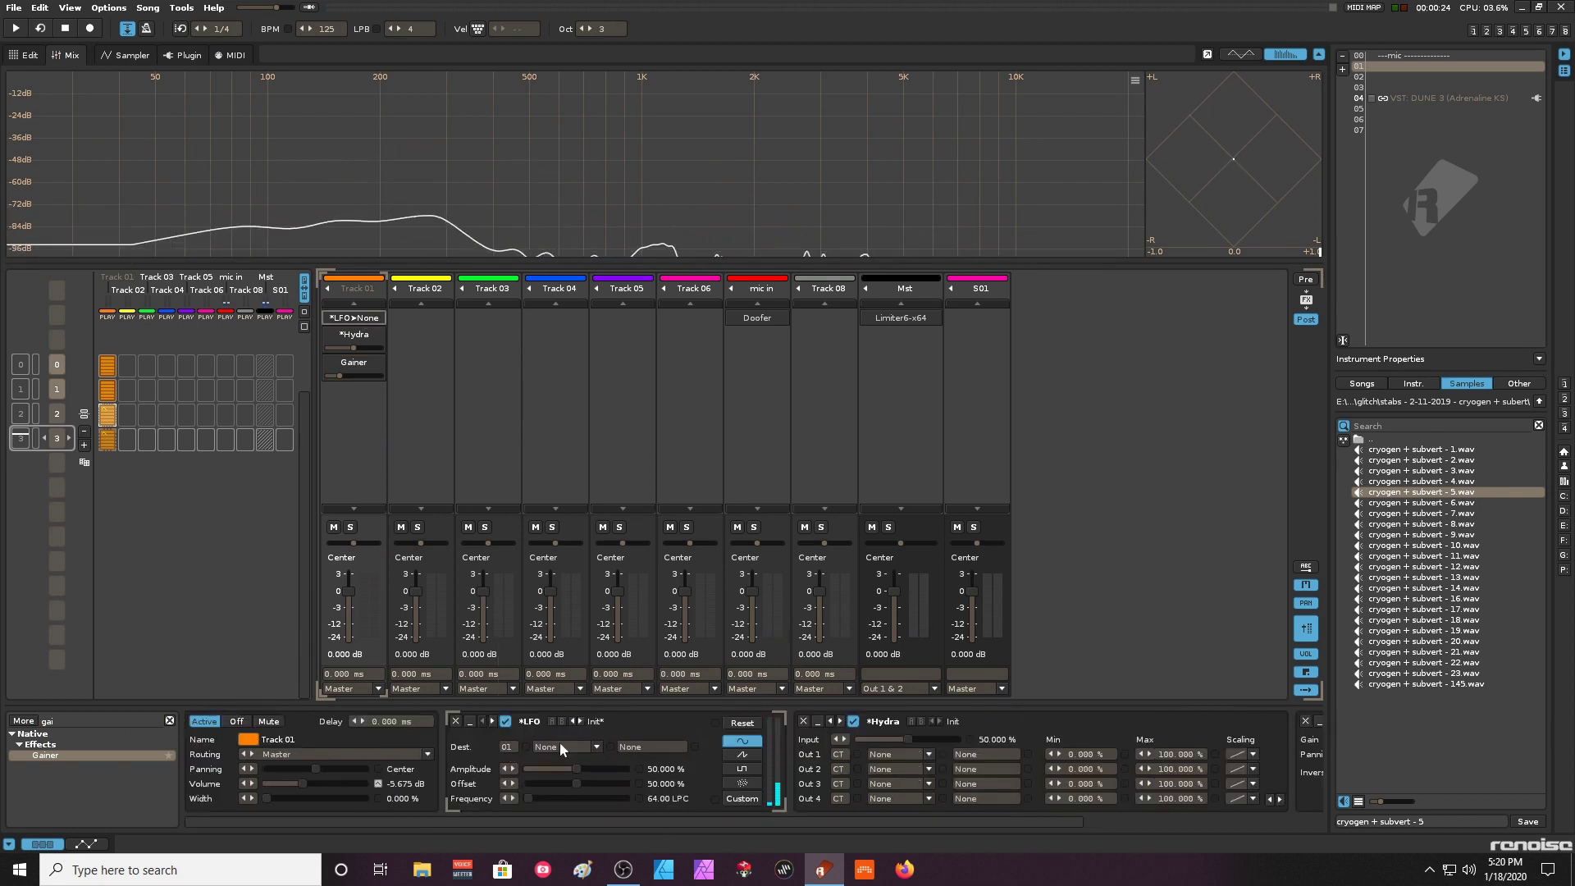
pyautogui.click(560, 746)
pyautogui.click(561, 675)
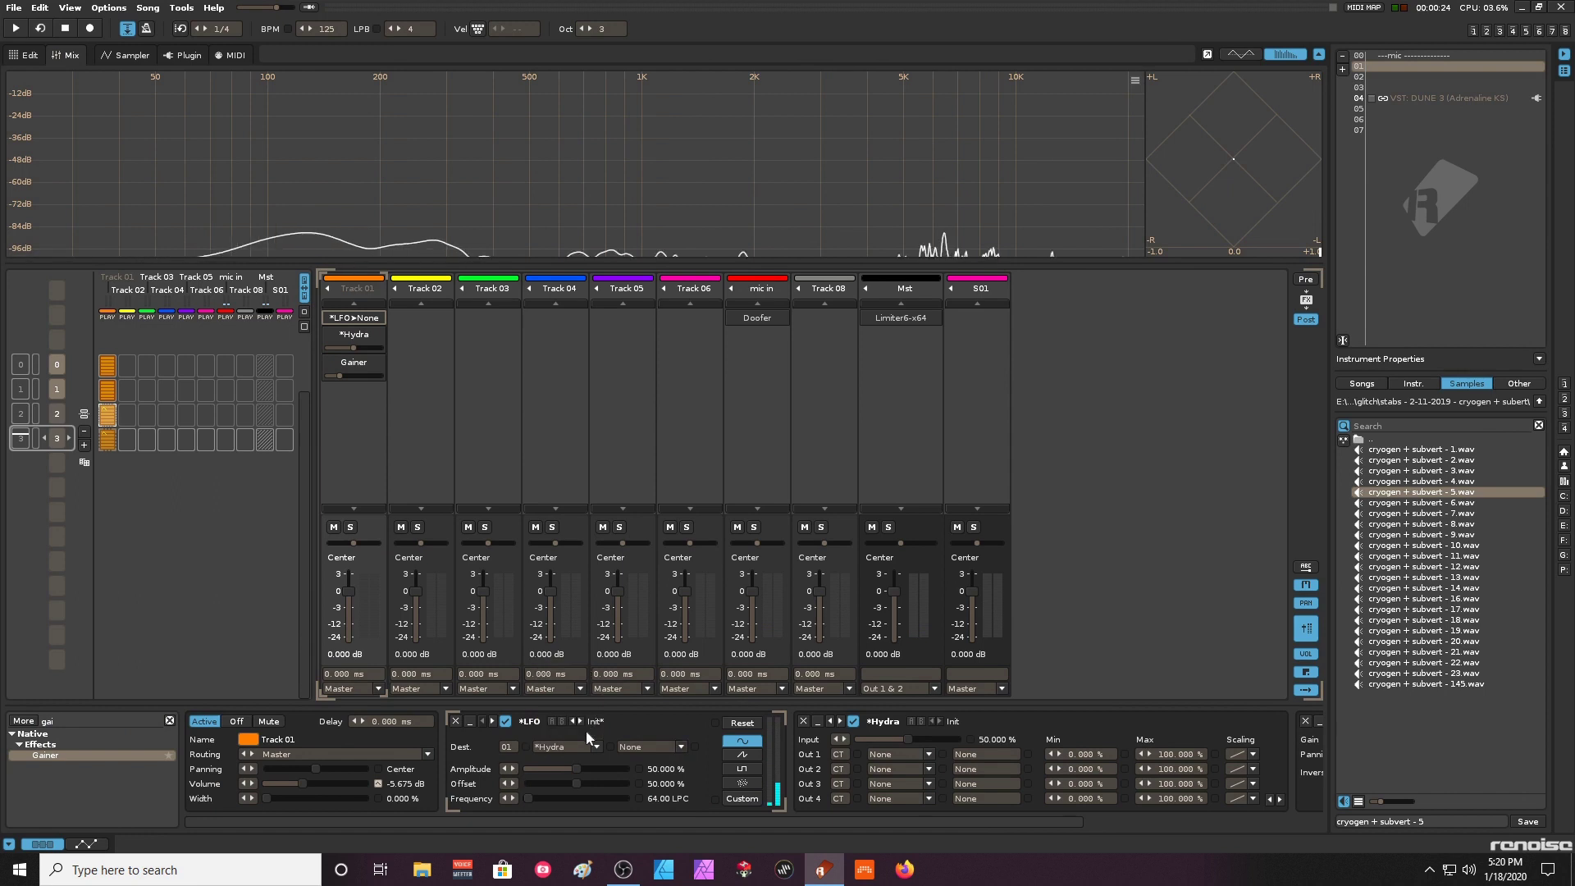
pyautogui.click(644, 749)
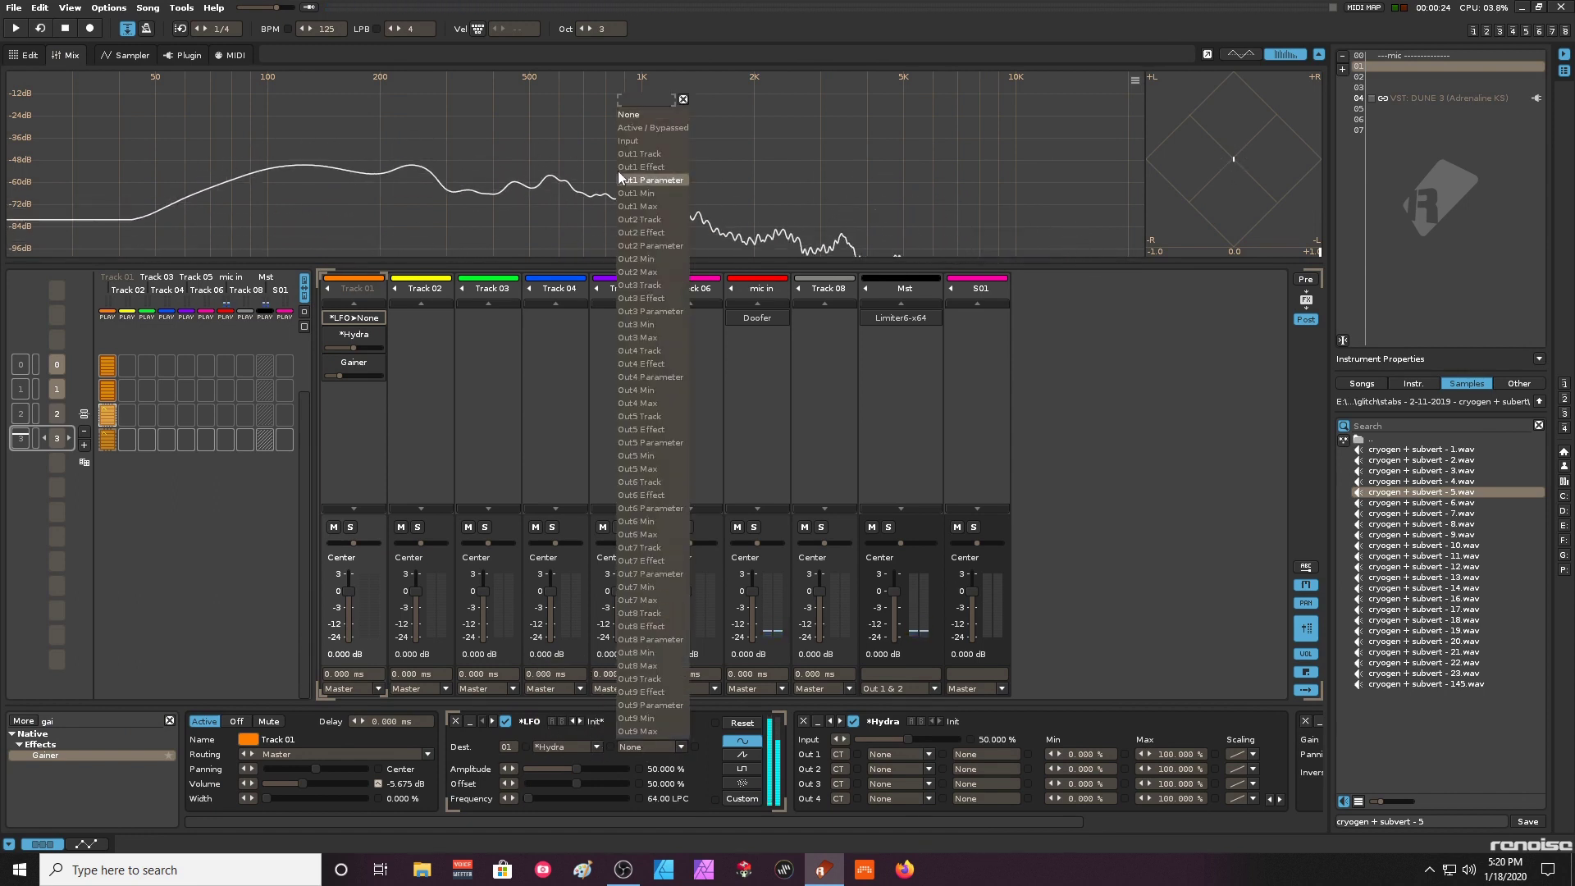
pyautogui.click(650, 142)
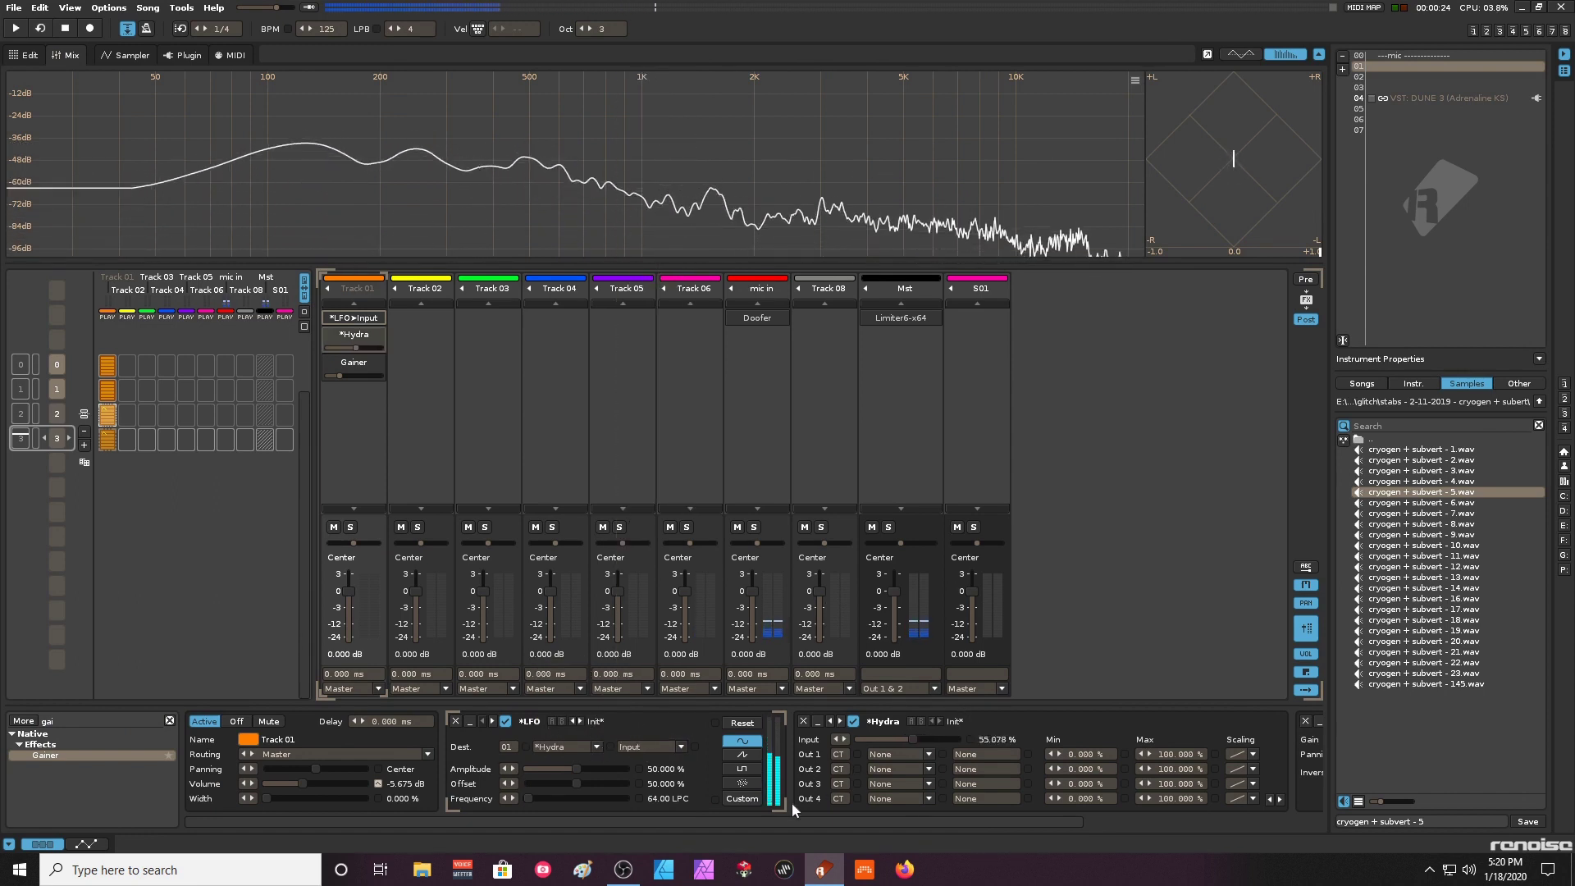
pyautogui.moveTo(580, 770); pyautogui.dragTo(631, 770)
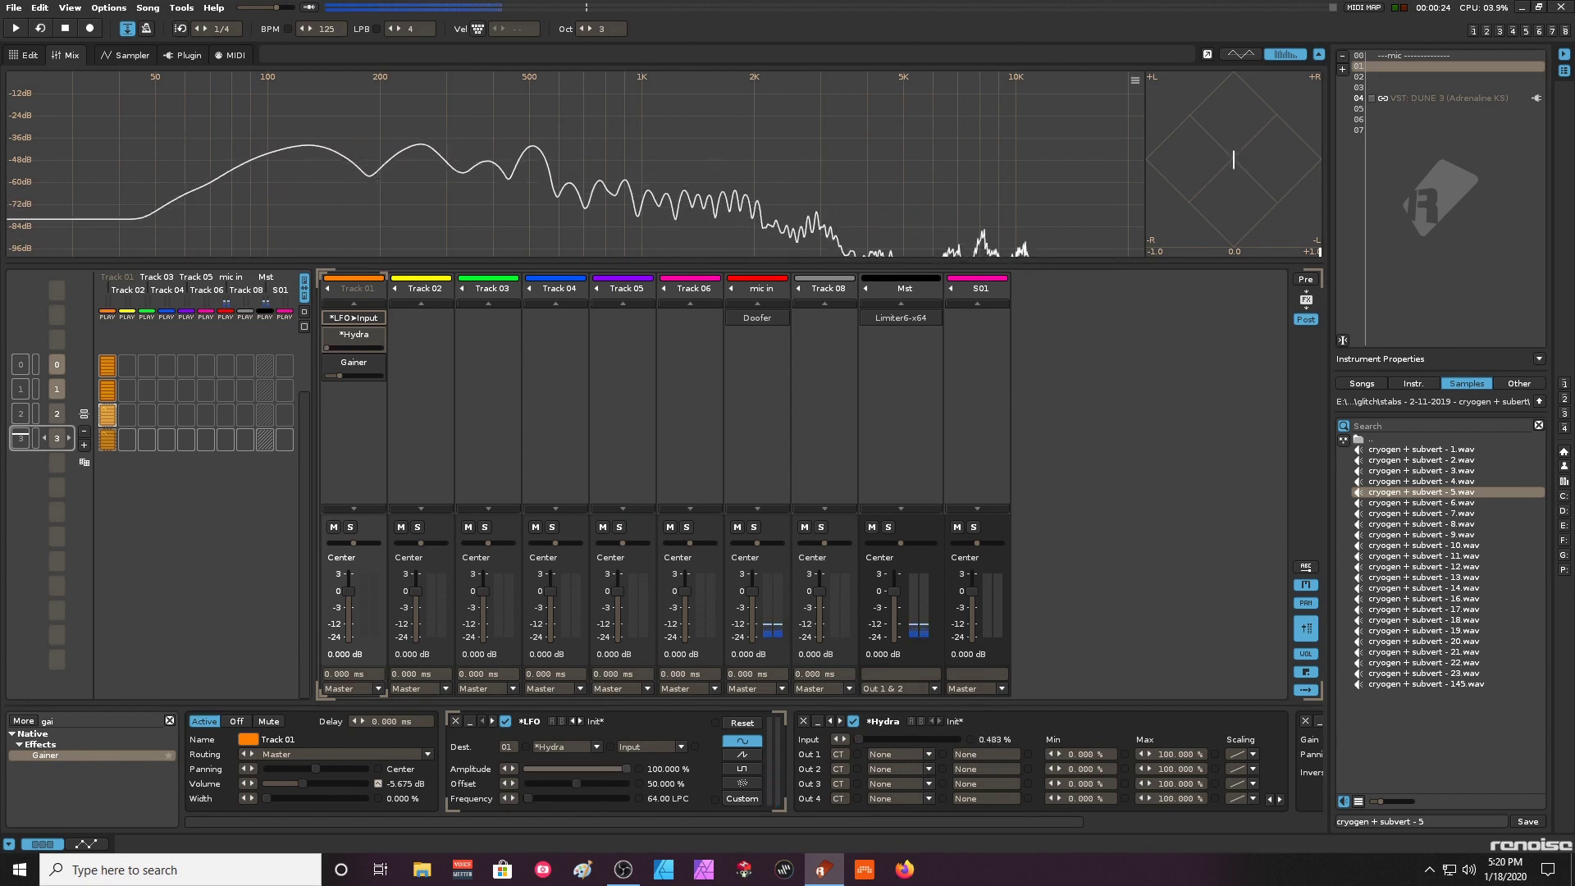
pyautogui.moveTo(486, 823); pyautogui.dragTo(582, 821)
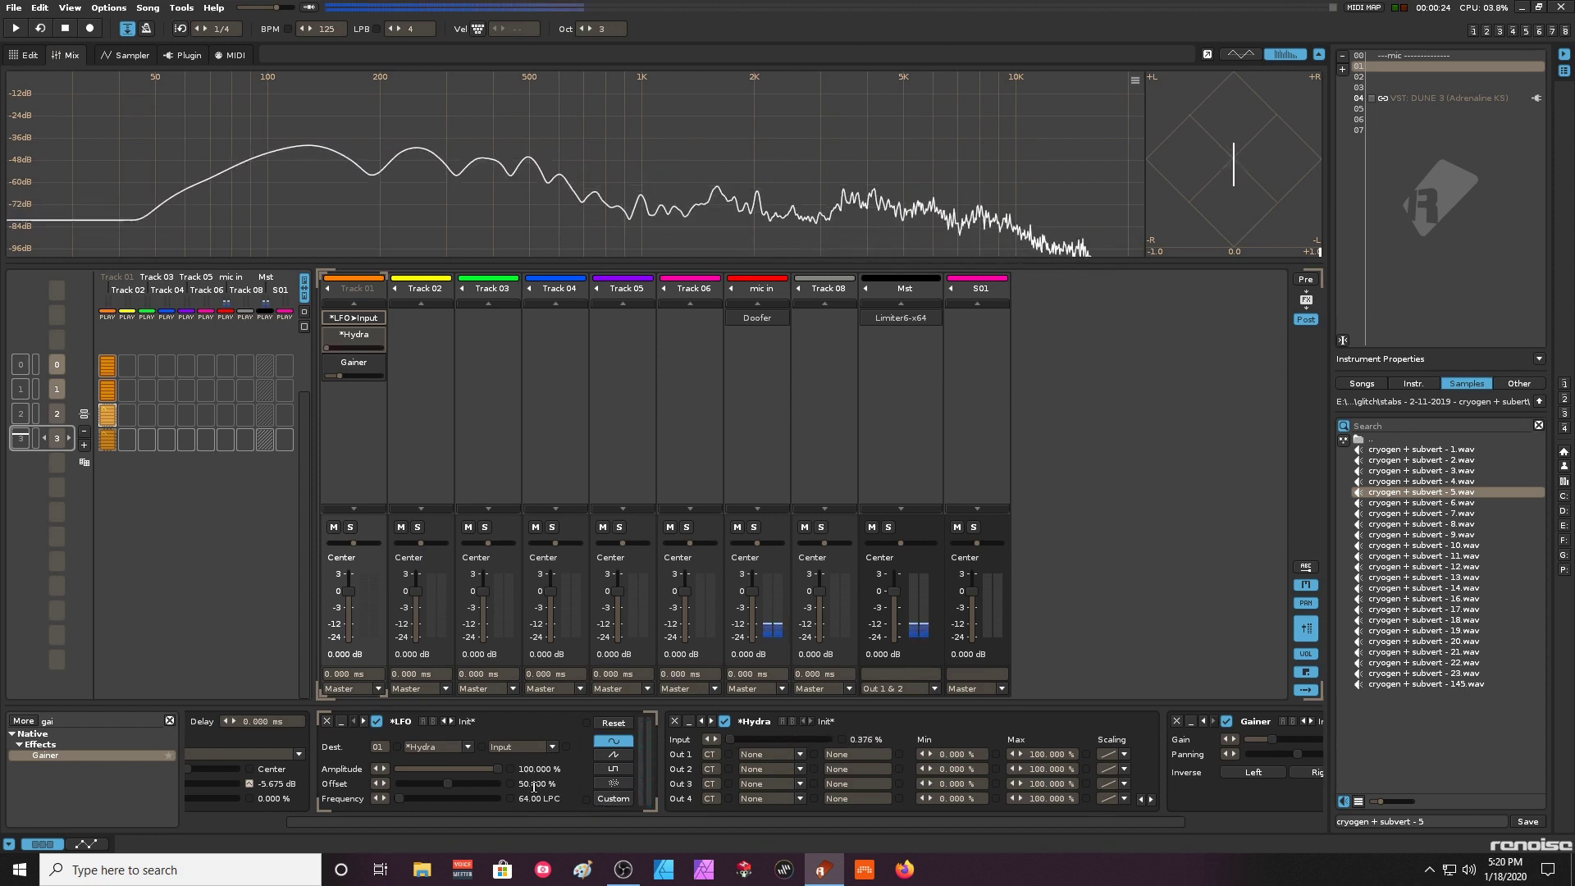
# - Switch the LFO to a Custom waveform and set its frequency to 256 LPC
pyautogui.click(612, 801)
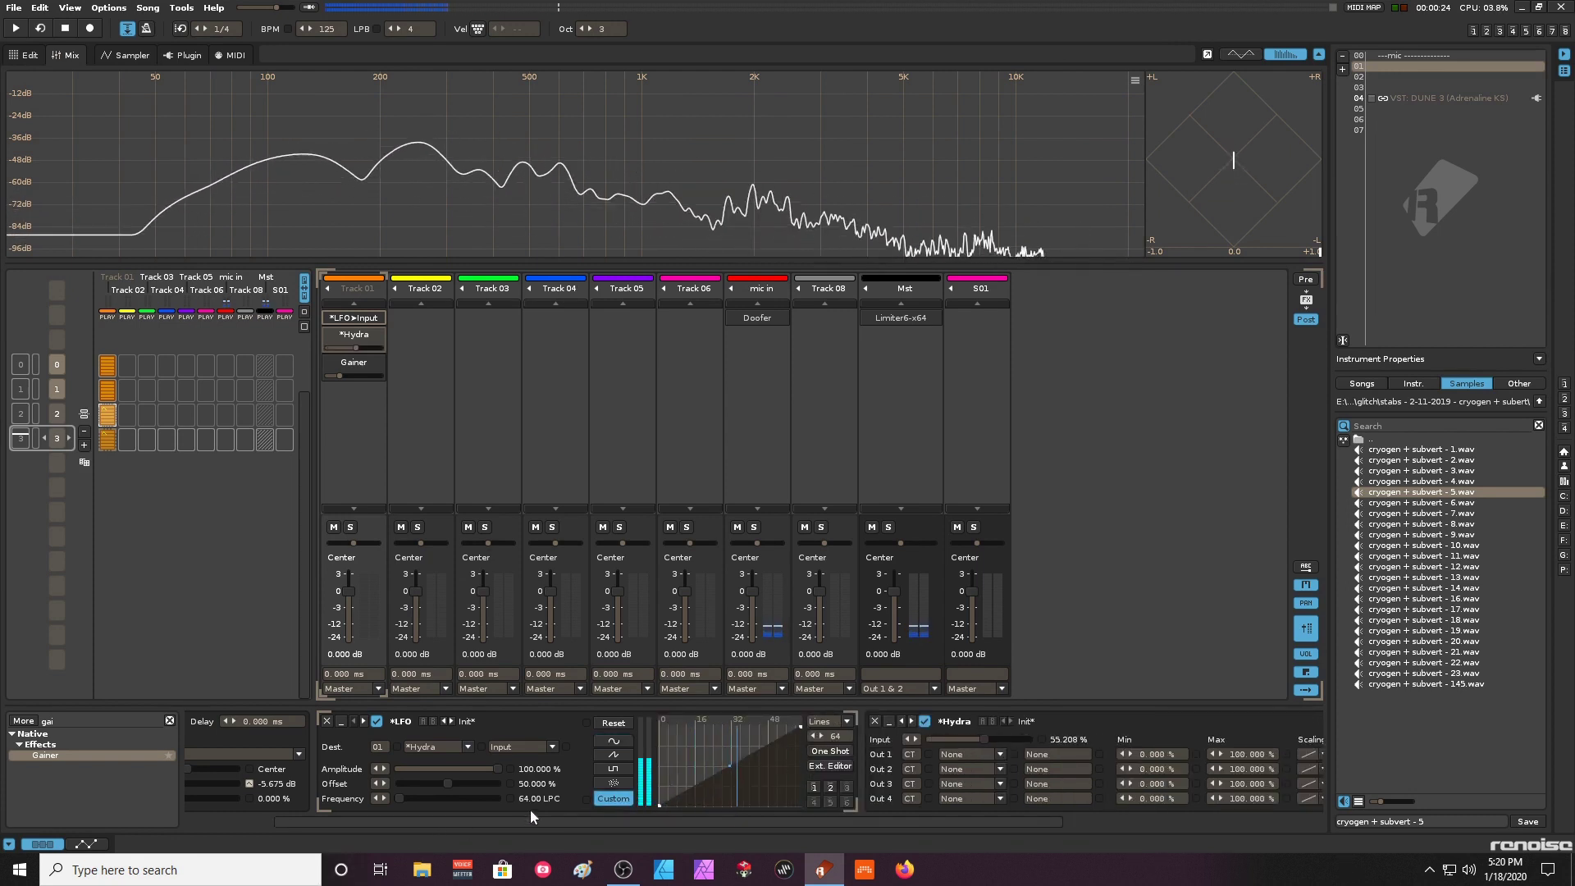
pyautogui.doubleClick(558, 801)
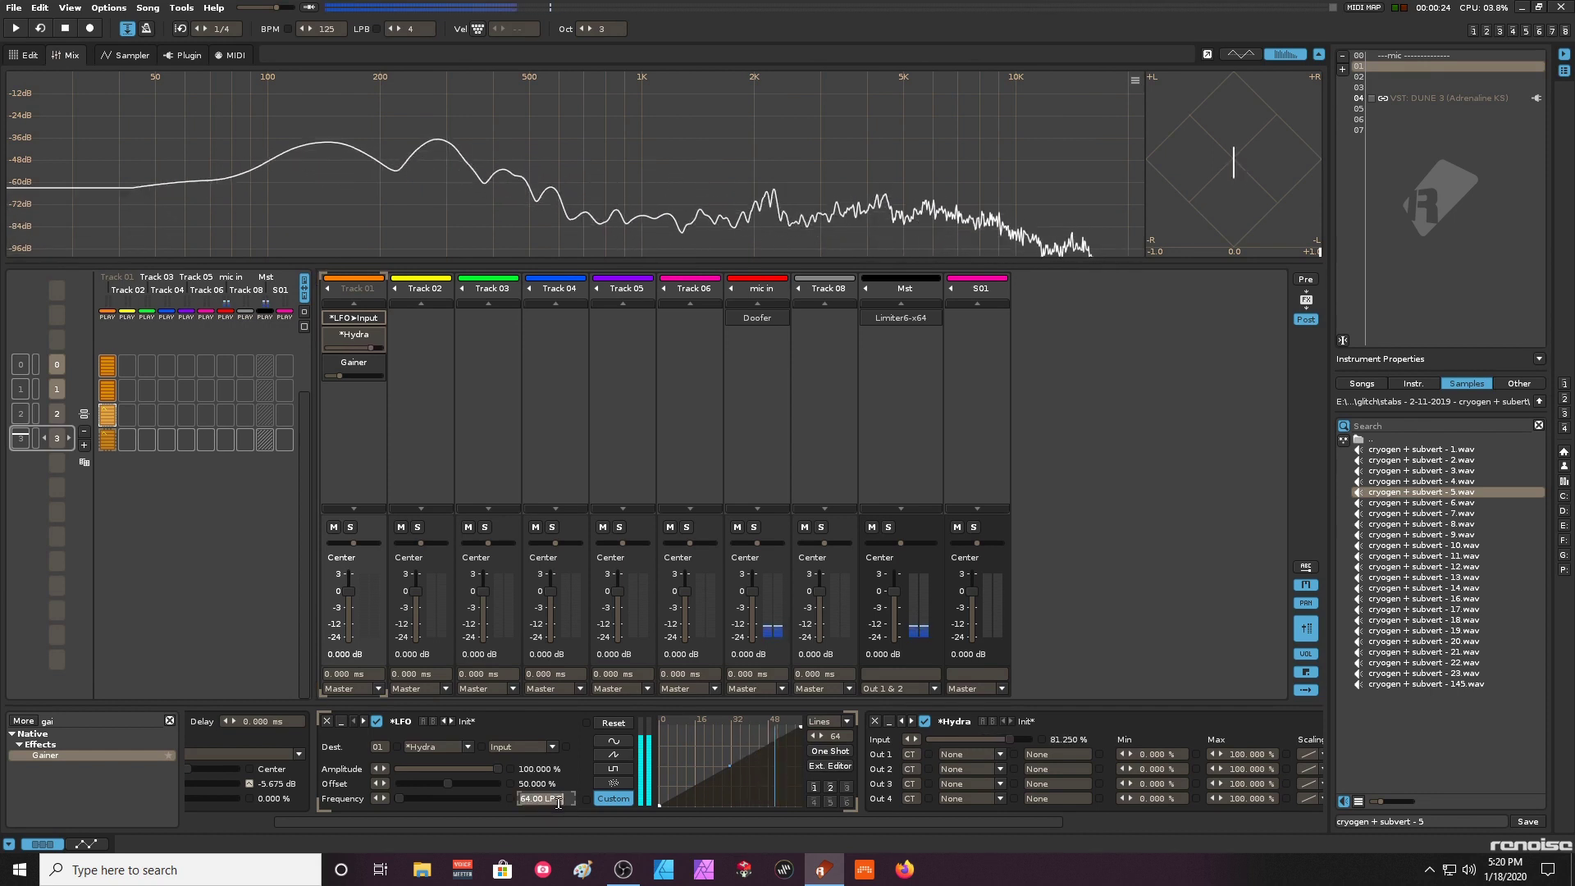
pyautogui.write('256')
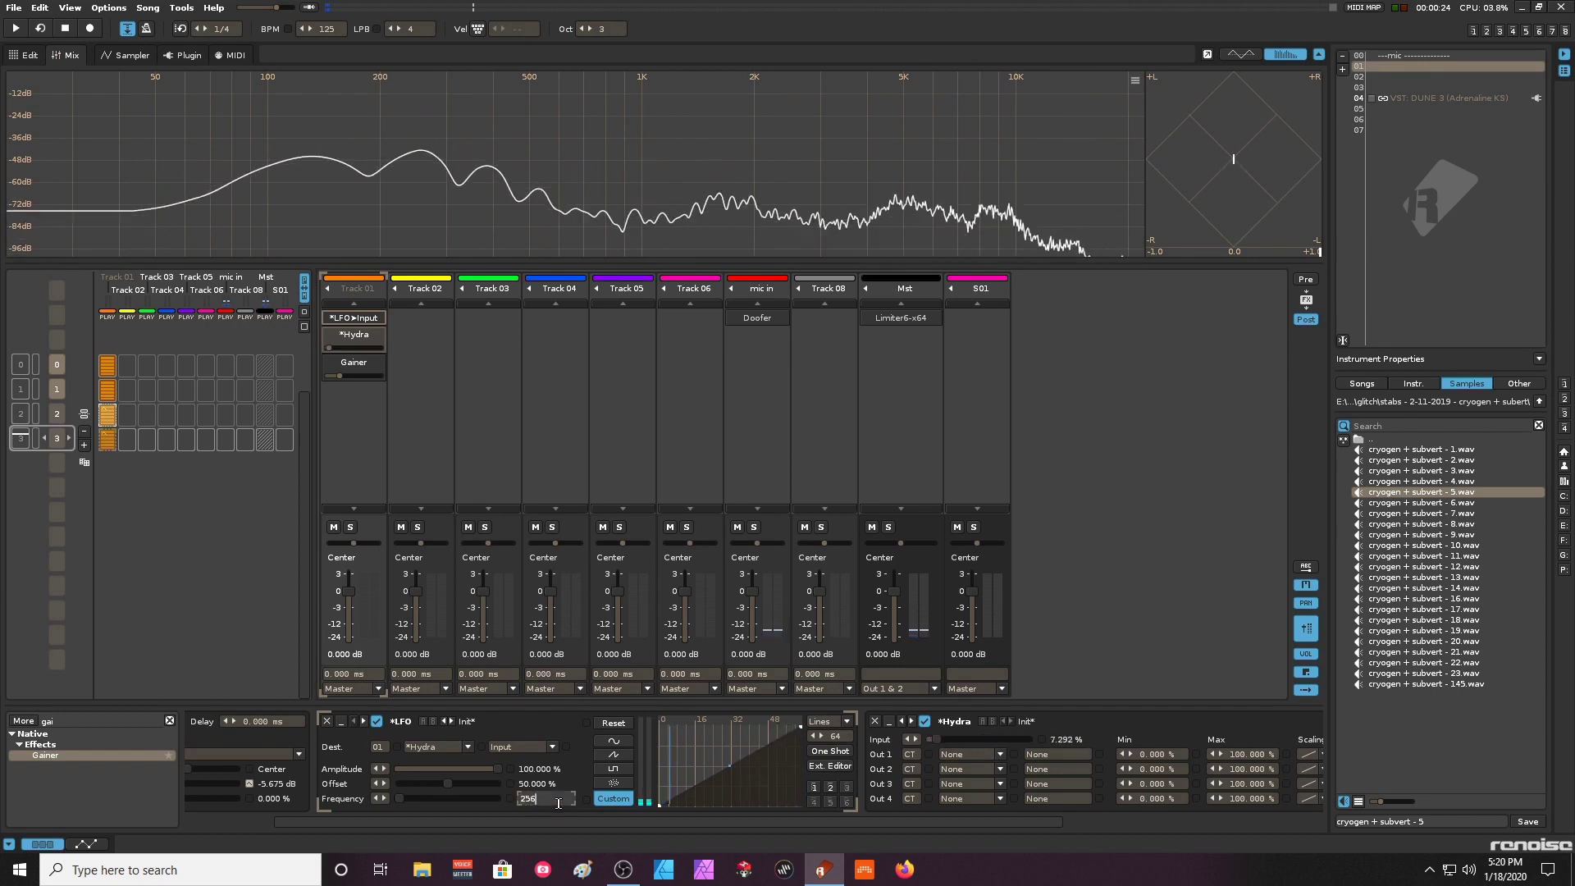
pyautogui.press('Return')
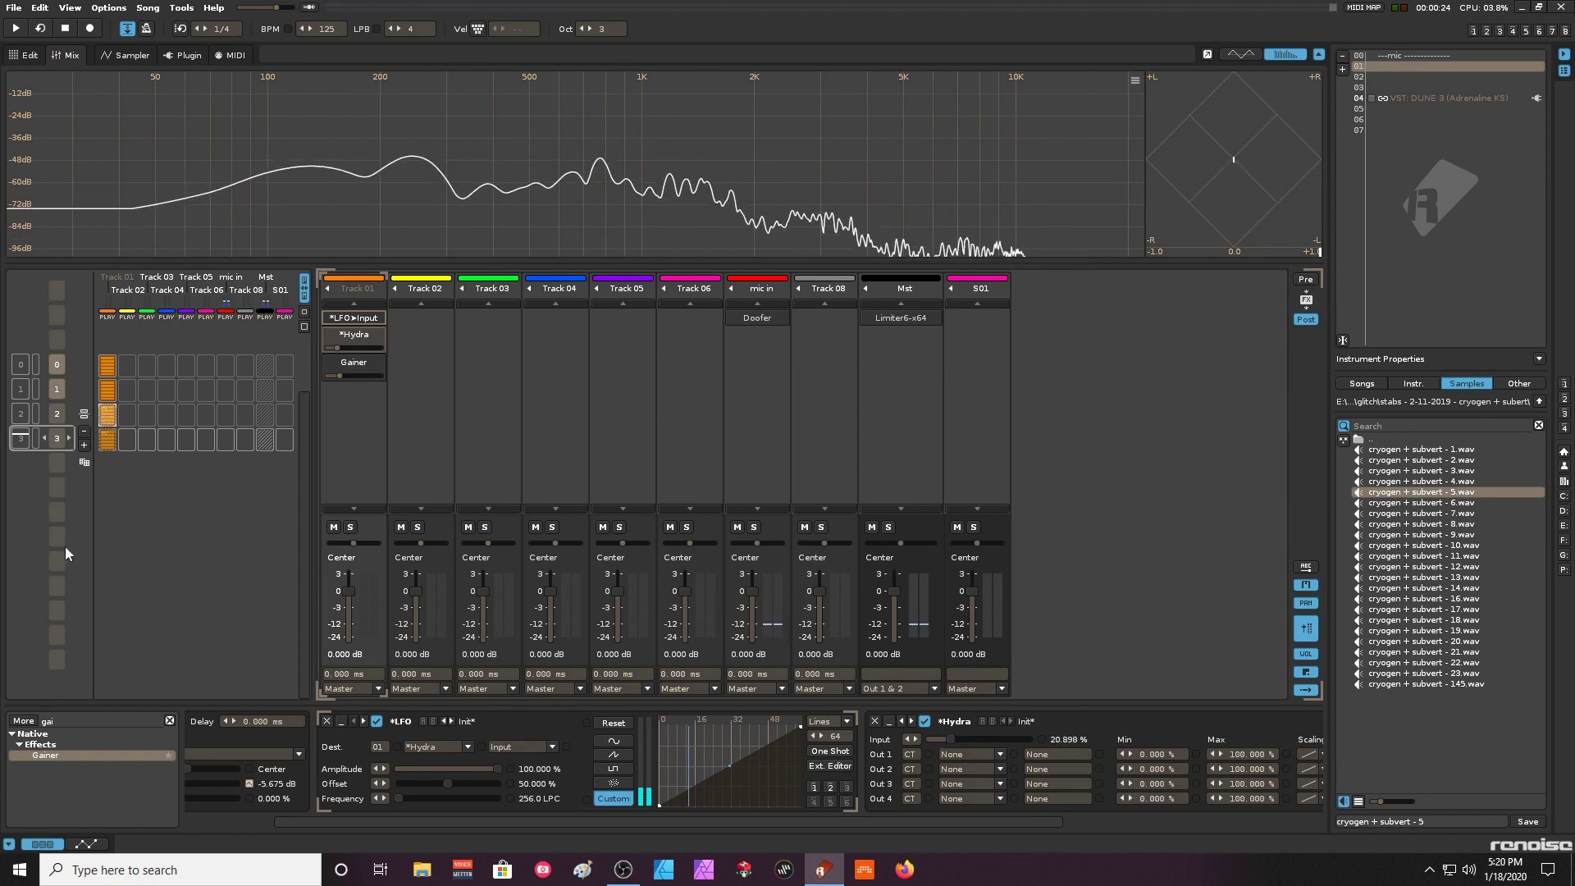
# - Delete both Volume envelopes from Track 01, then return to Track DSPs and the pattern editor
pyautogui.click(86, 843)
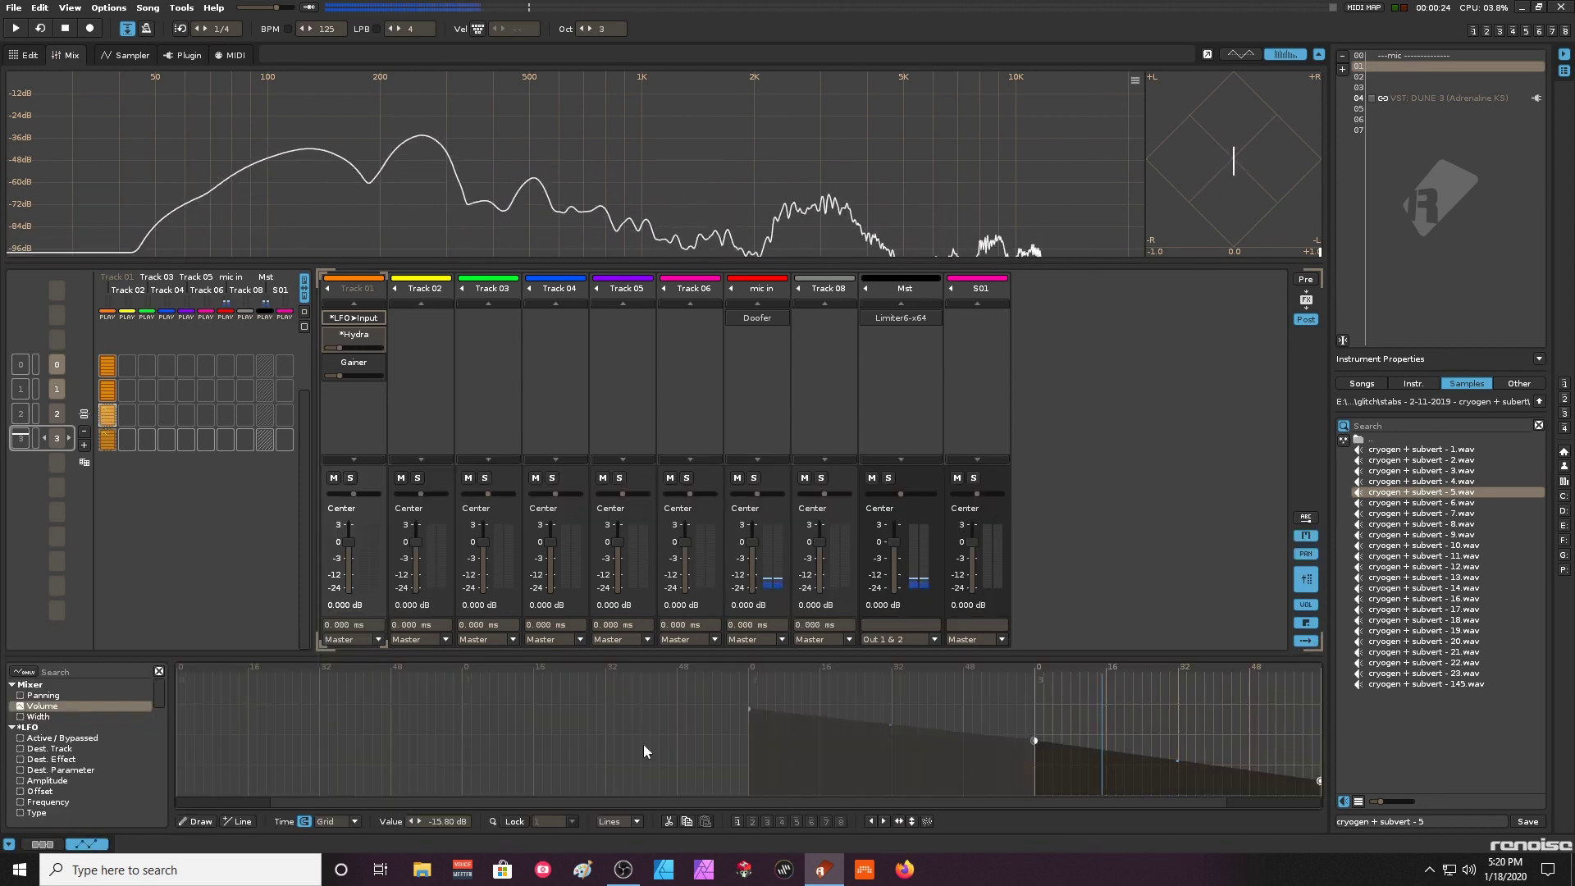
pyautogui.rightClick(1106, 715)
pyautogui.click(1158, 730)
pyautogui.rightClick(920, 712)
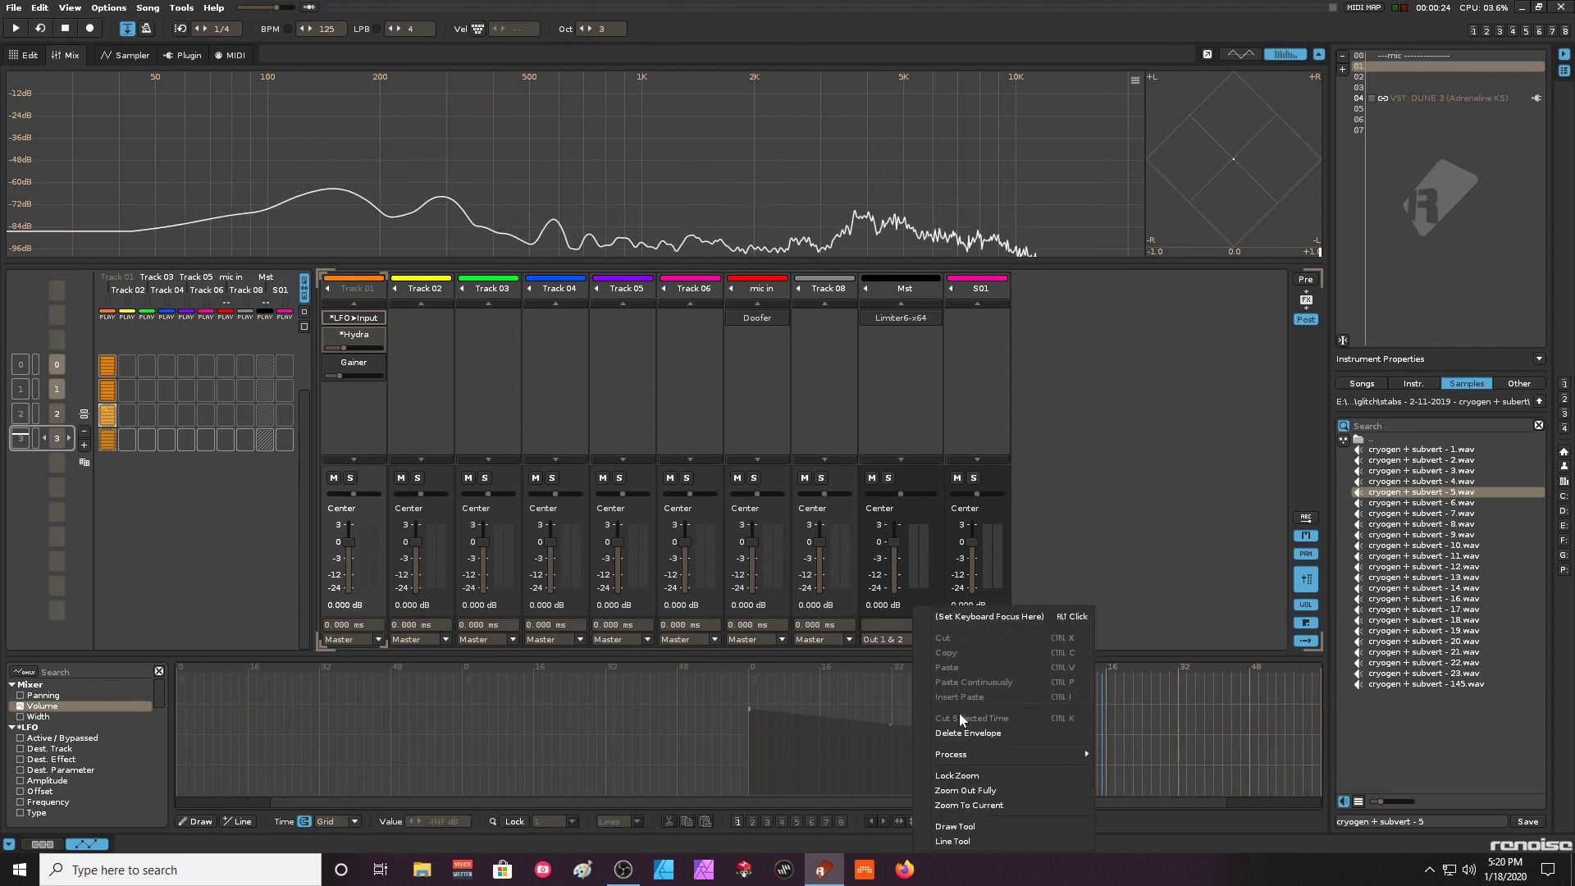
pyautogui.click(820, 718)
pyautogui.rightClick(859, 705)
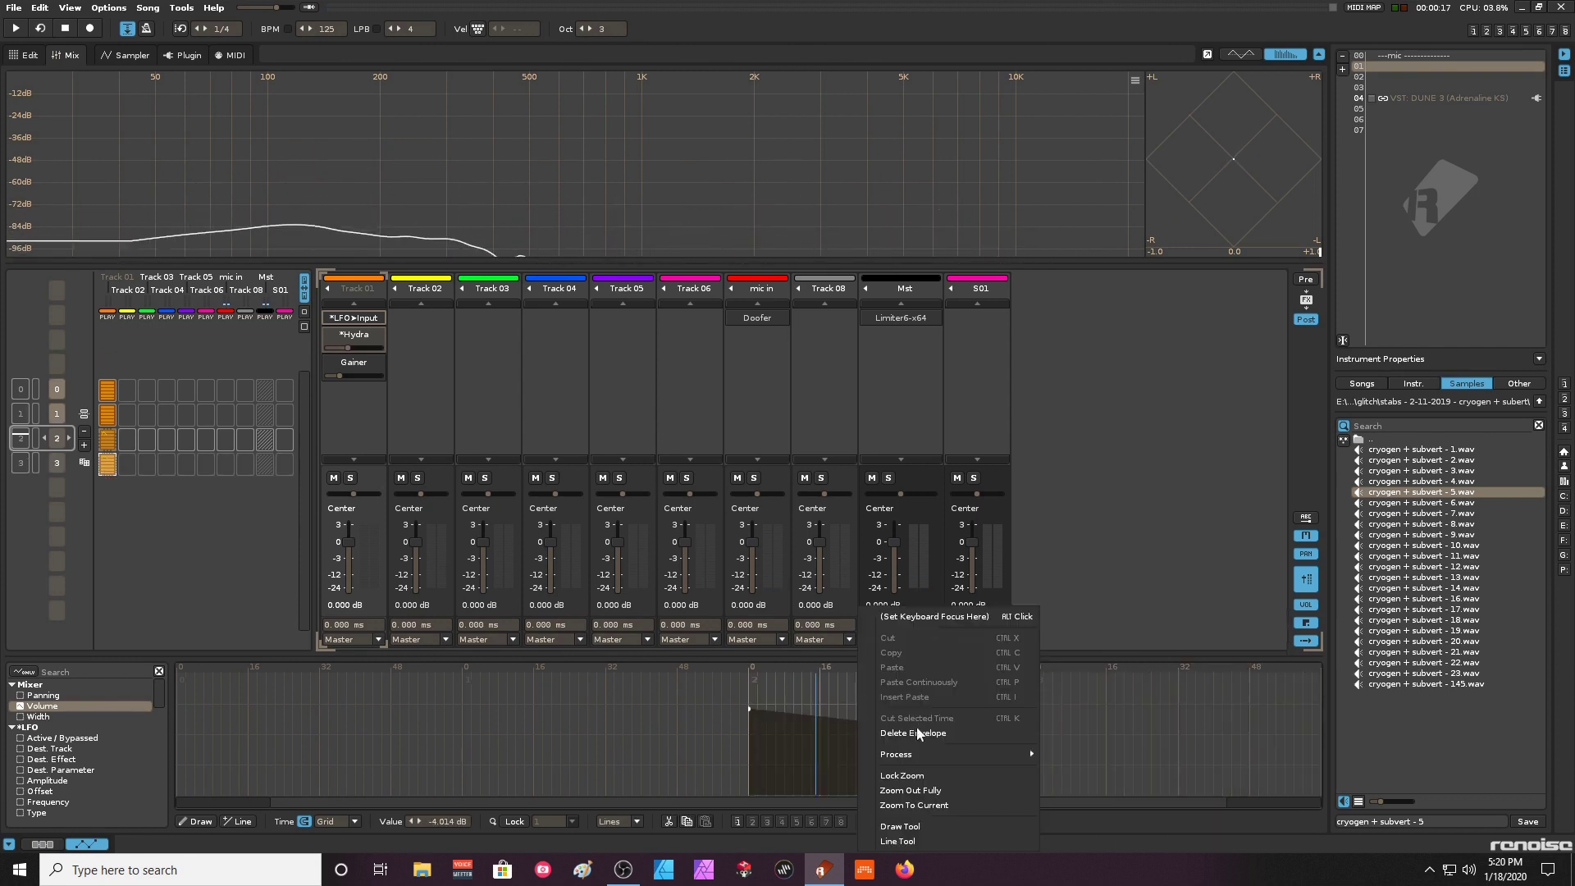
pyautogui.click(914, 732)
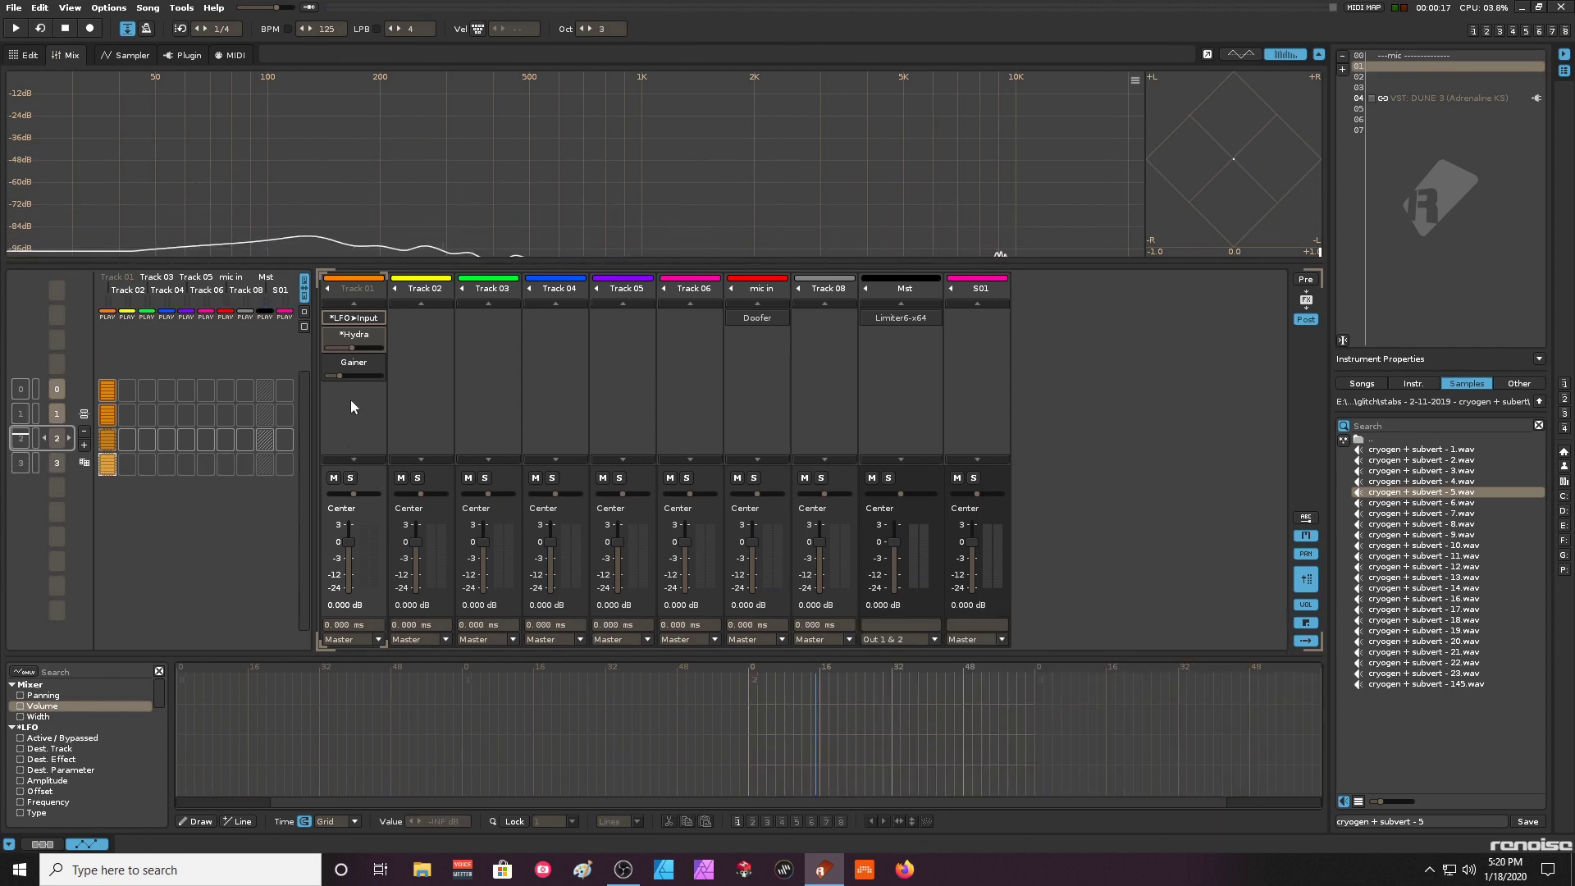
pyautogui.hotkey('ctrl', 'Tab')
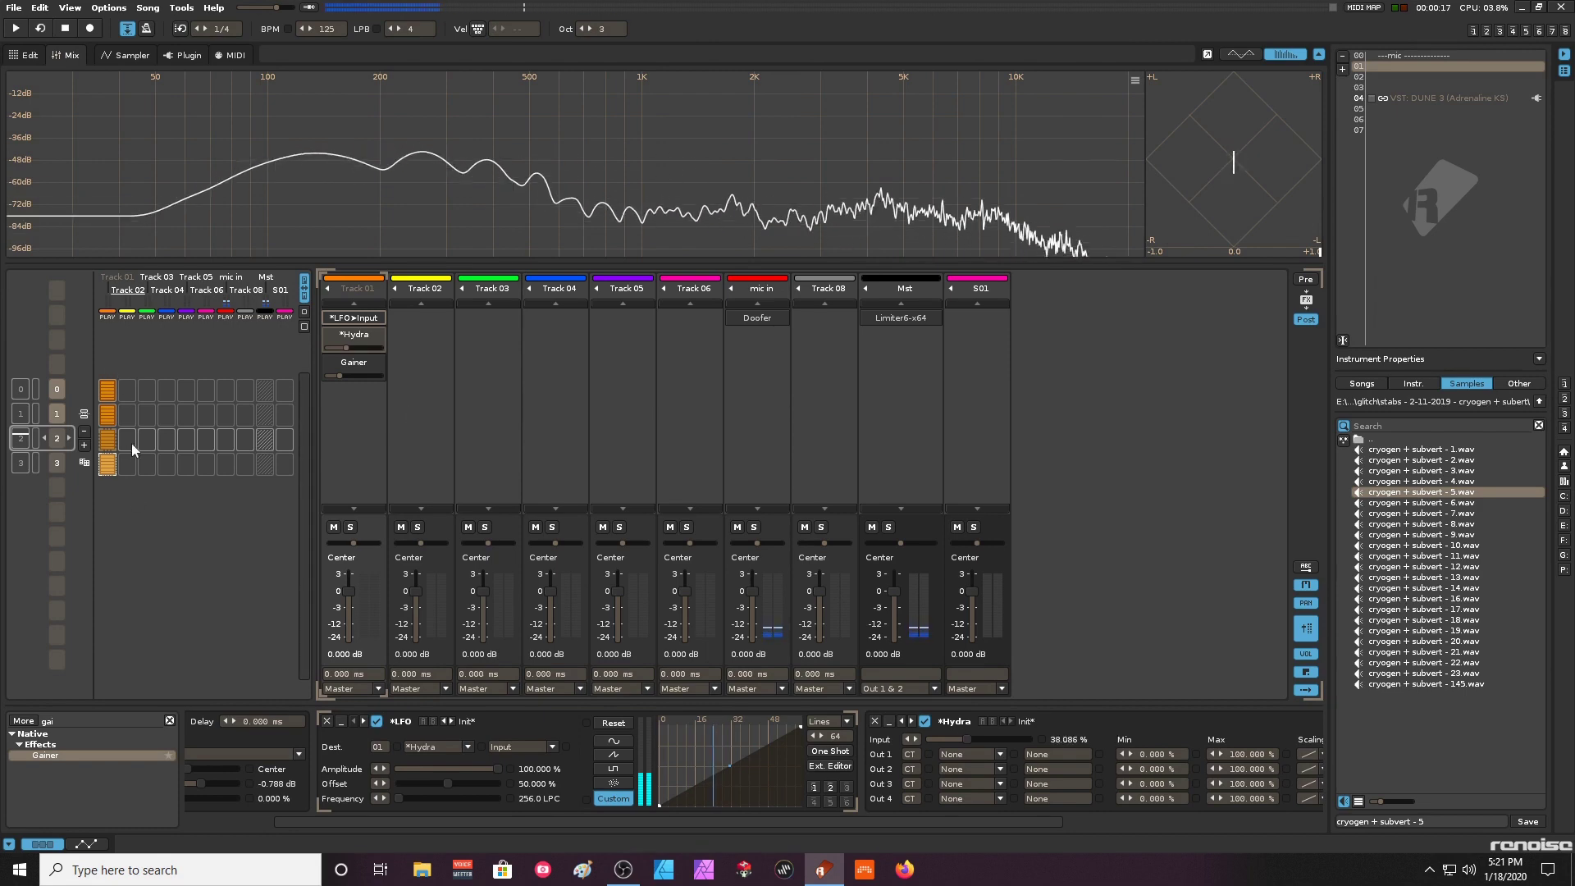
pyautogui.click(26, 55)
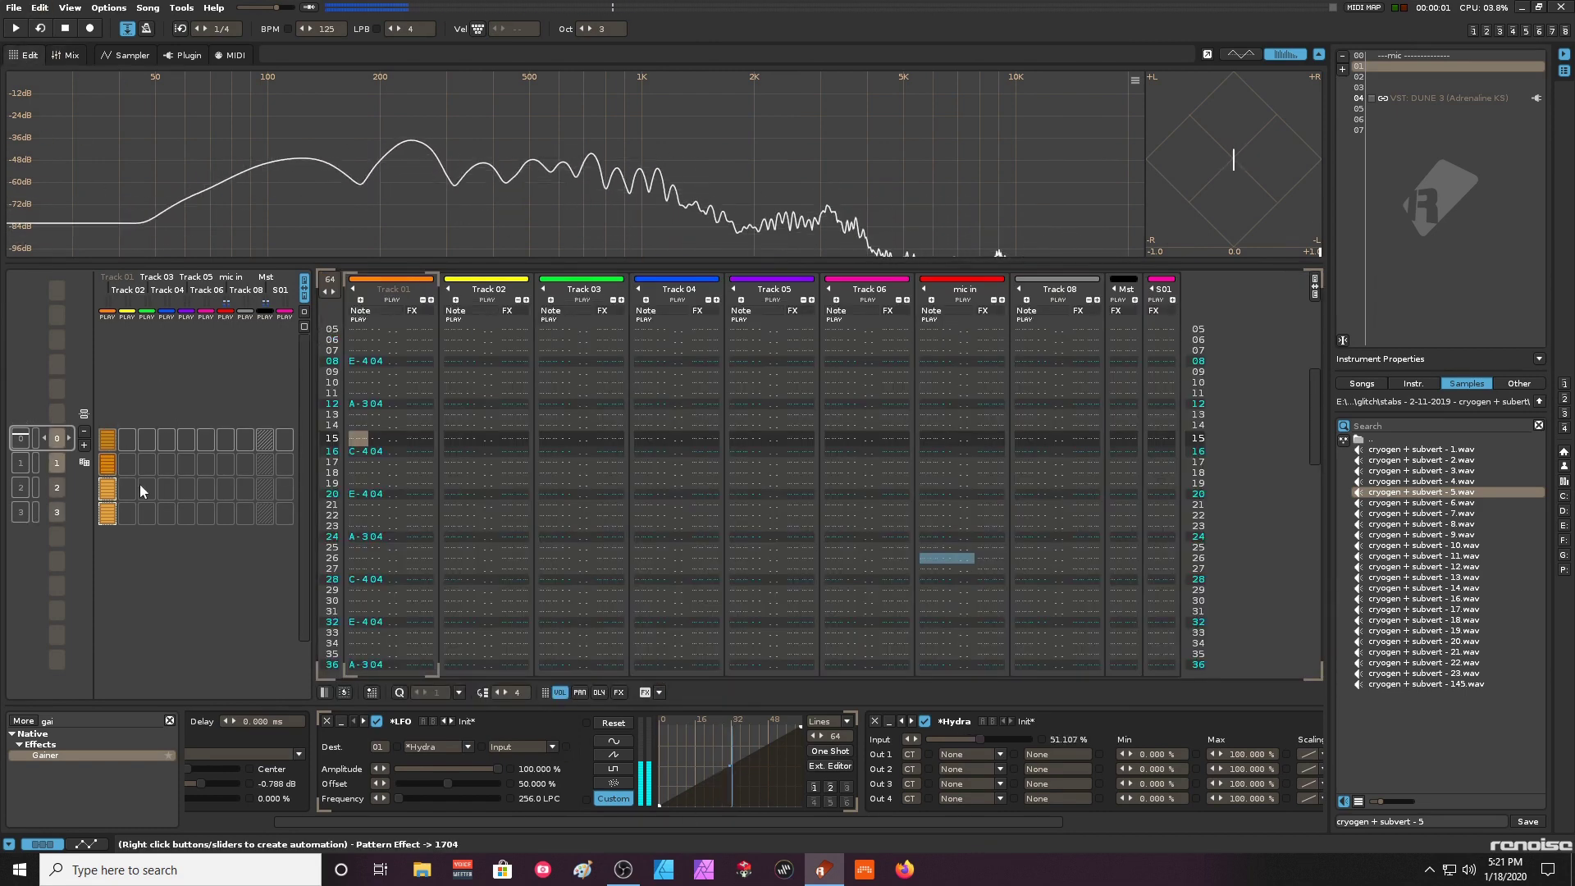
# - Route Hydra Out 1 to track 01's Gainer Gain with Max 0 dB, and enable LFO One Shot
pyautogui.click(910, 755)
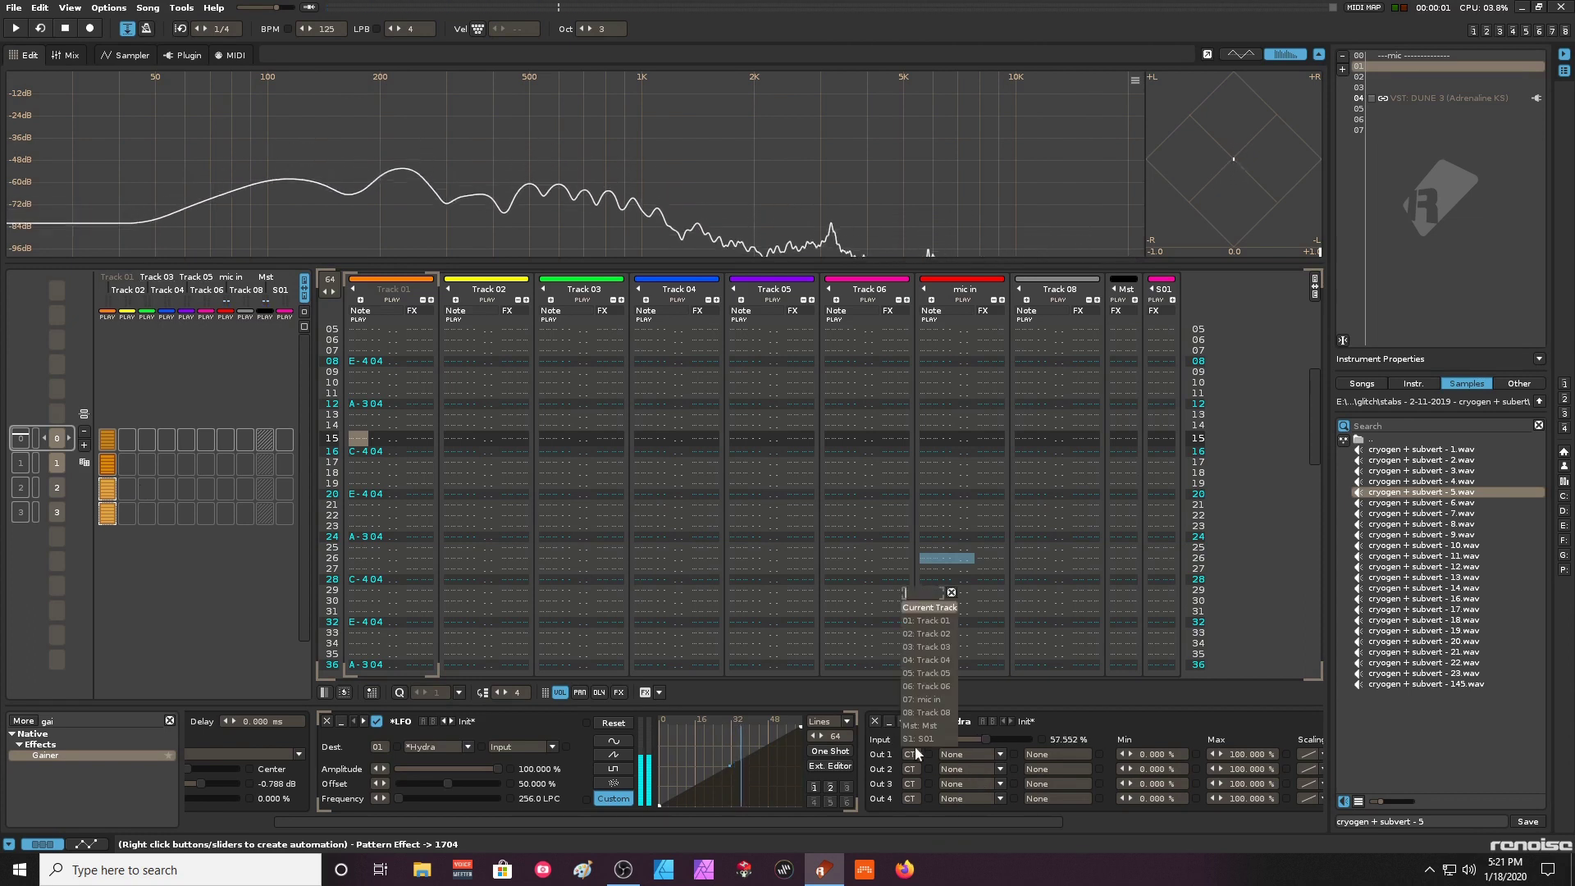
pyautogui.click(925, 620)
pyautogui.click(966, 754)
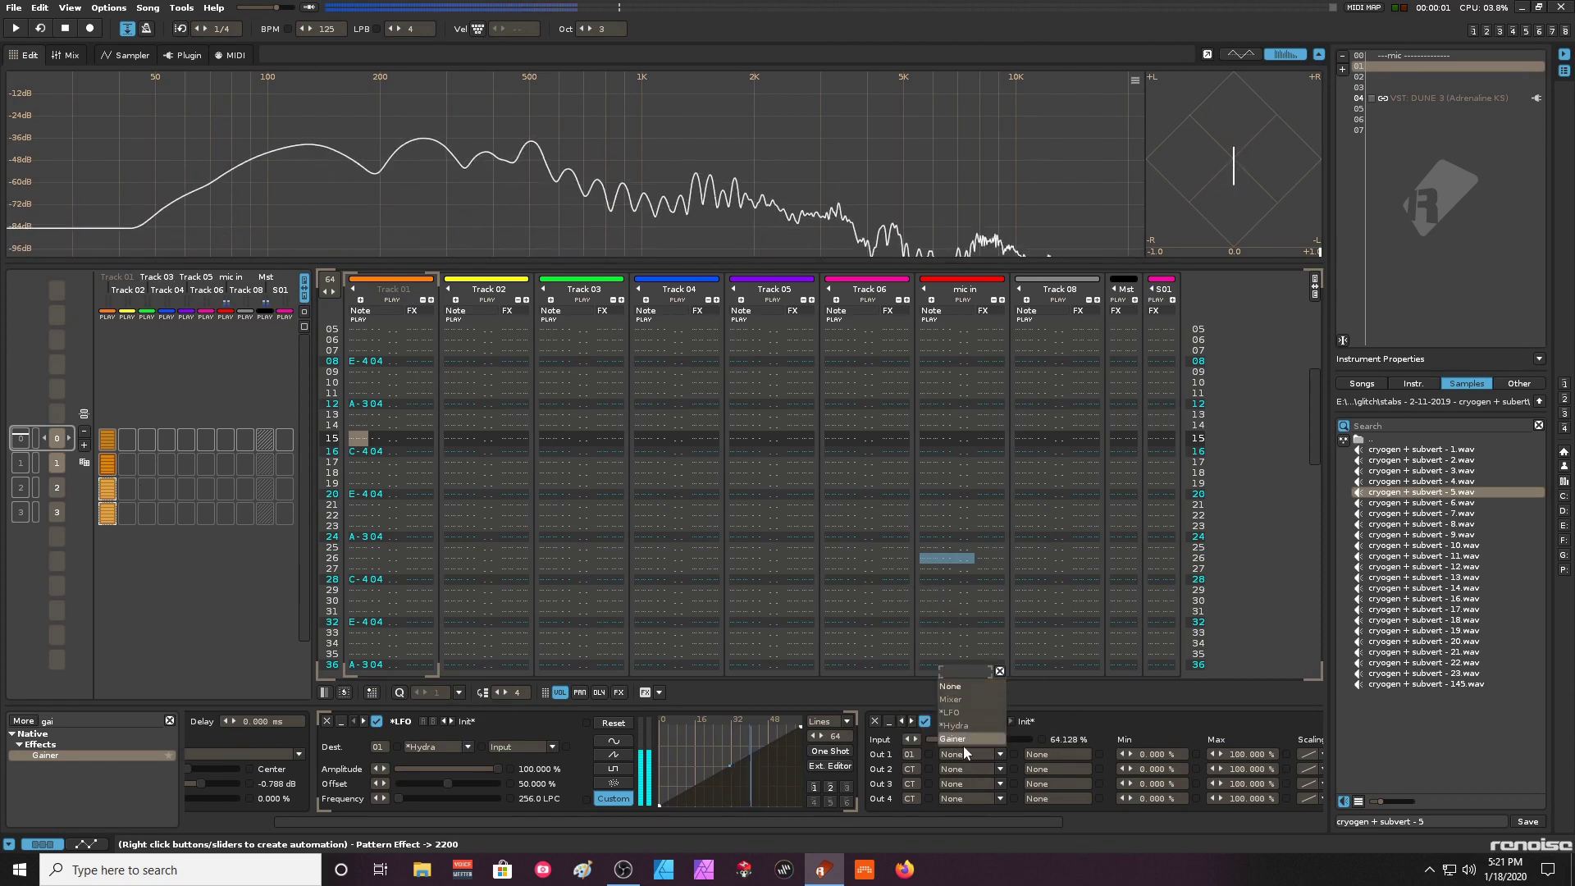
pyautogui.click(963, 743)
pyautogui.click(1058, 754)
pyautogui.click(1057, 724)
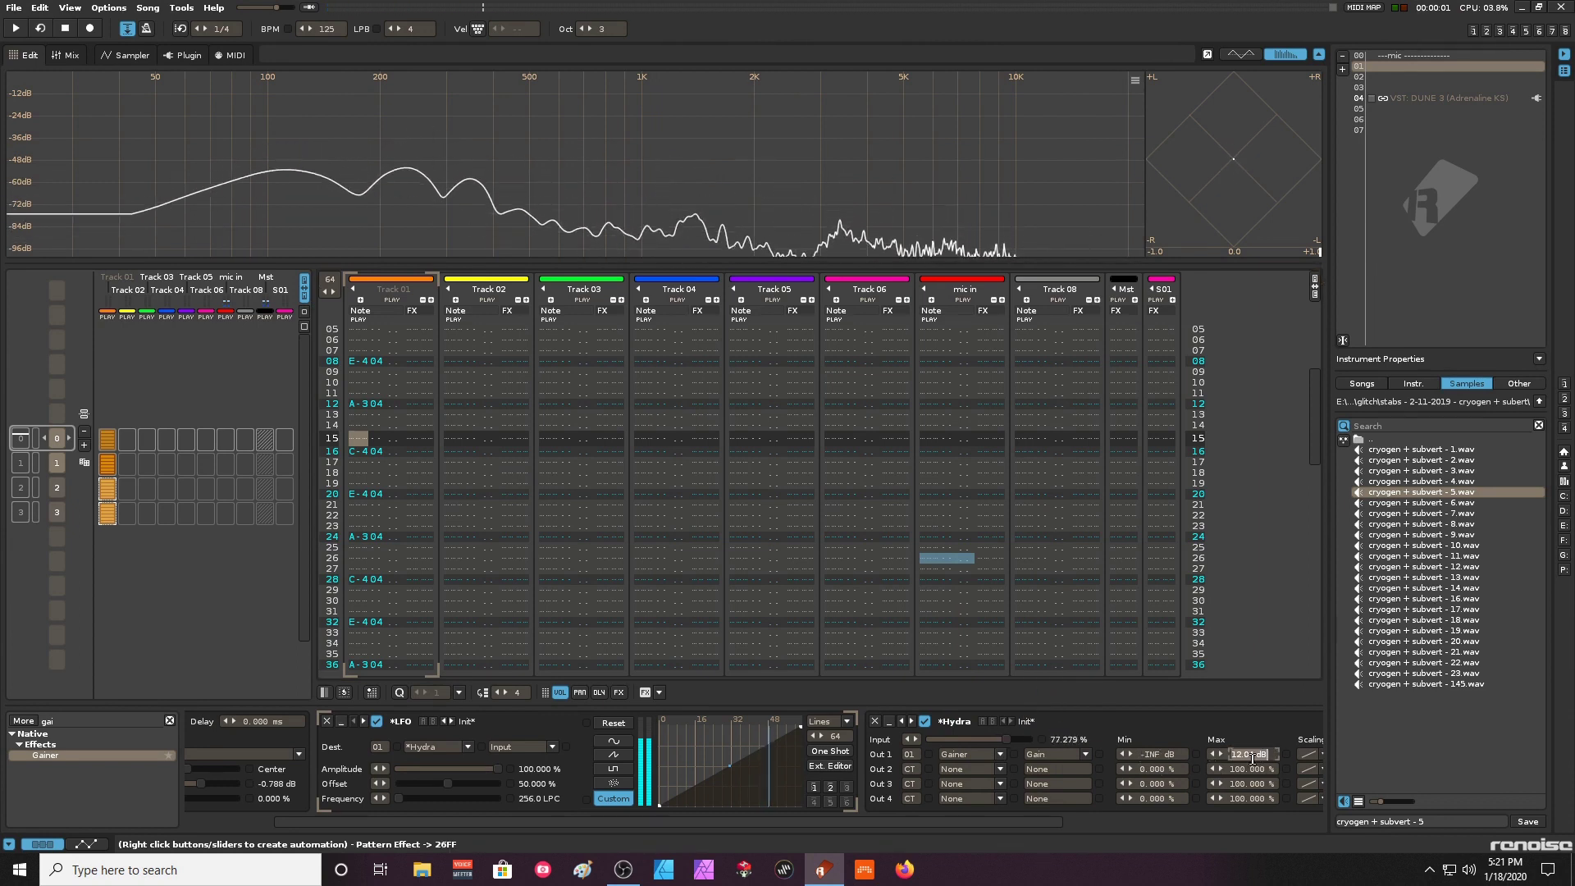
pyautogui.write('0')
pyautogui.press('Return')
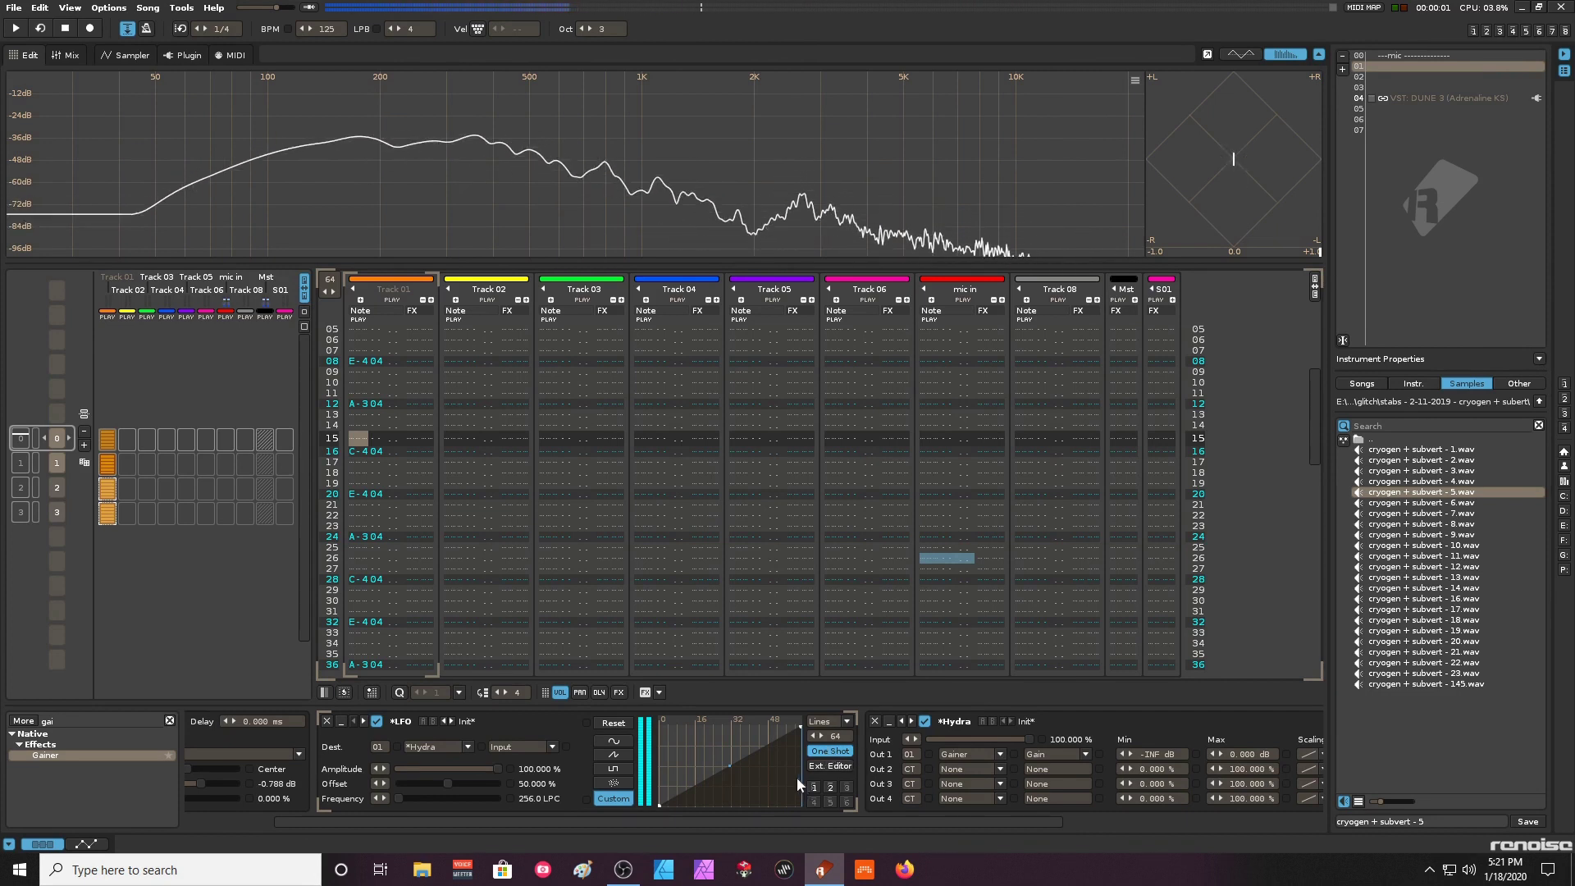
pyautogui.moveTo(773, 824); pyautogui.dragTo(747, 824)
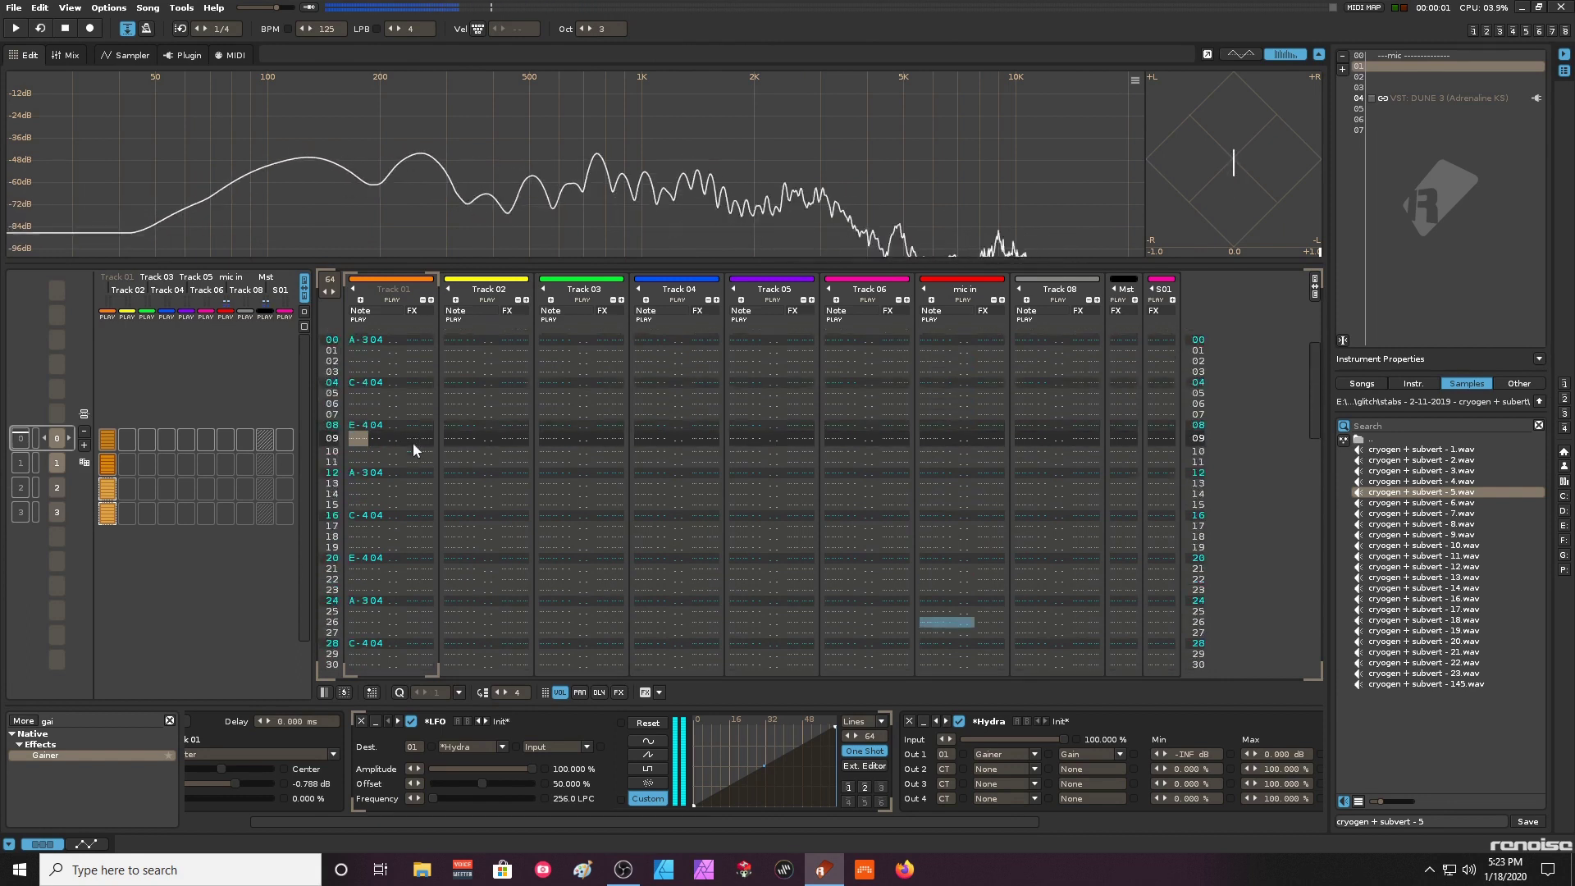
# - Enter the 1800 LFO reset command on Track 01 row 00, then start song playback
pyautogui.press('Escape')
pyautogui.click(411, 431)
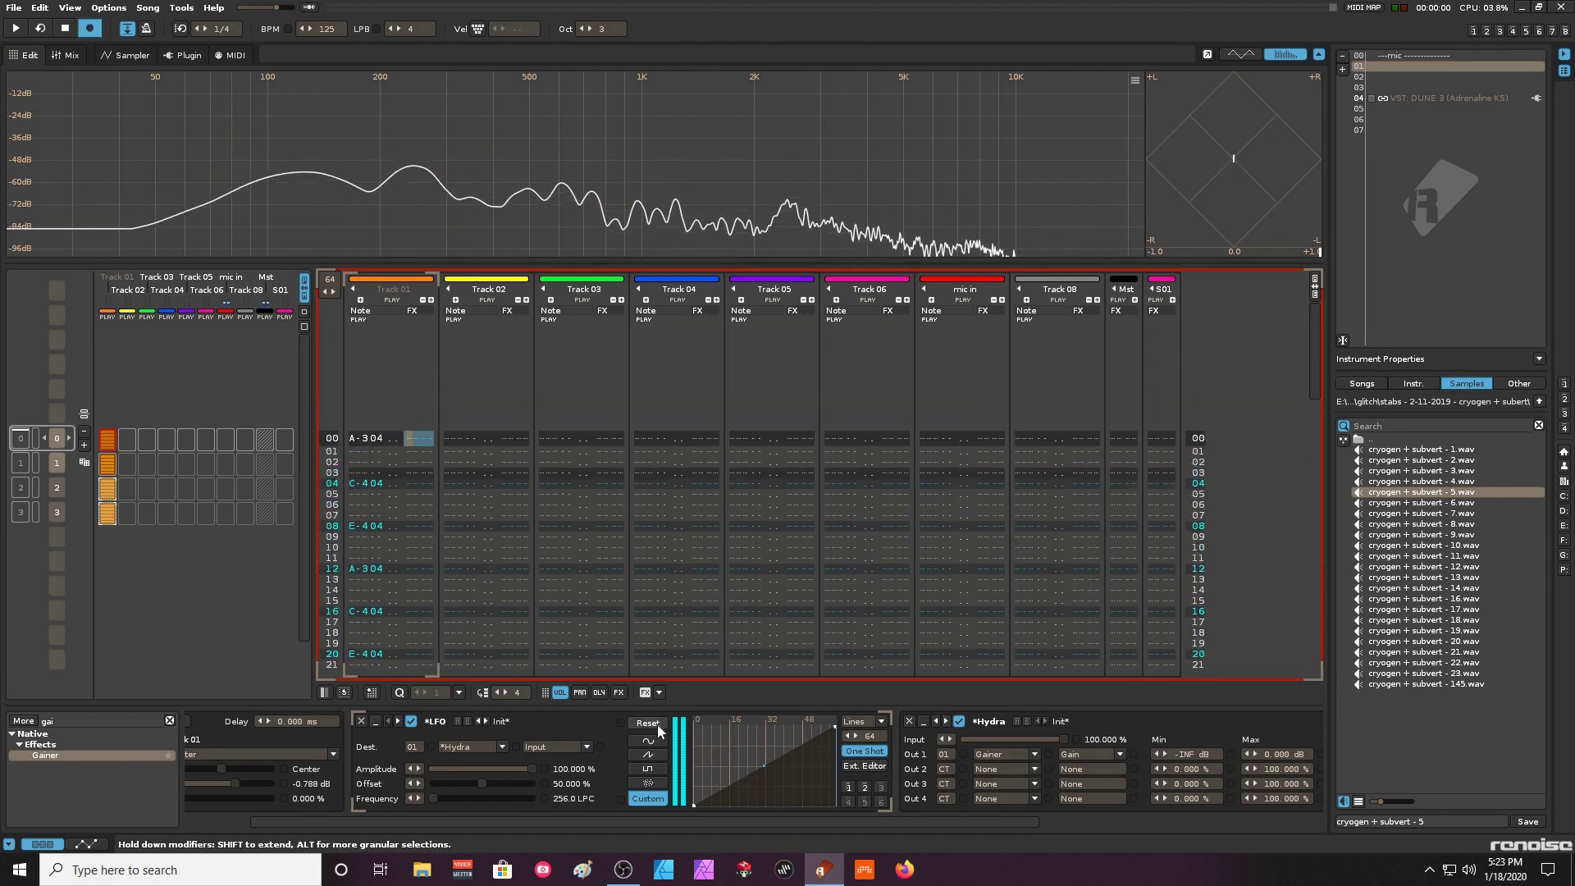
pyautogui.write('1800')
pyautogui.press('Escape')
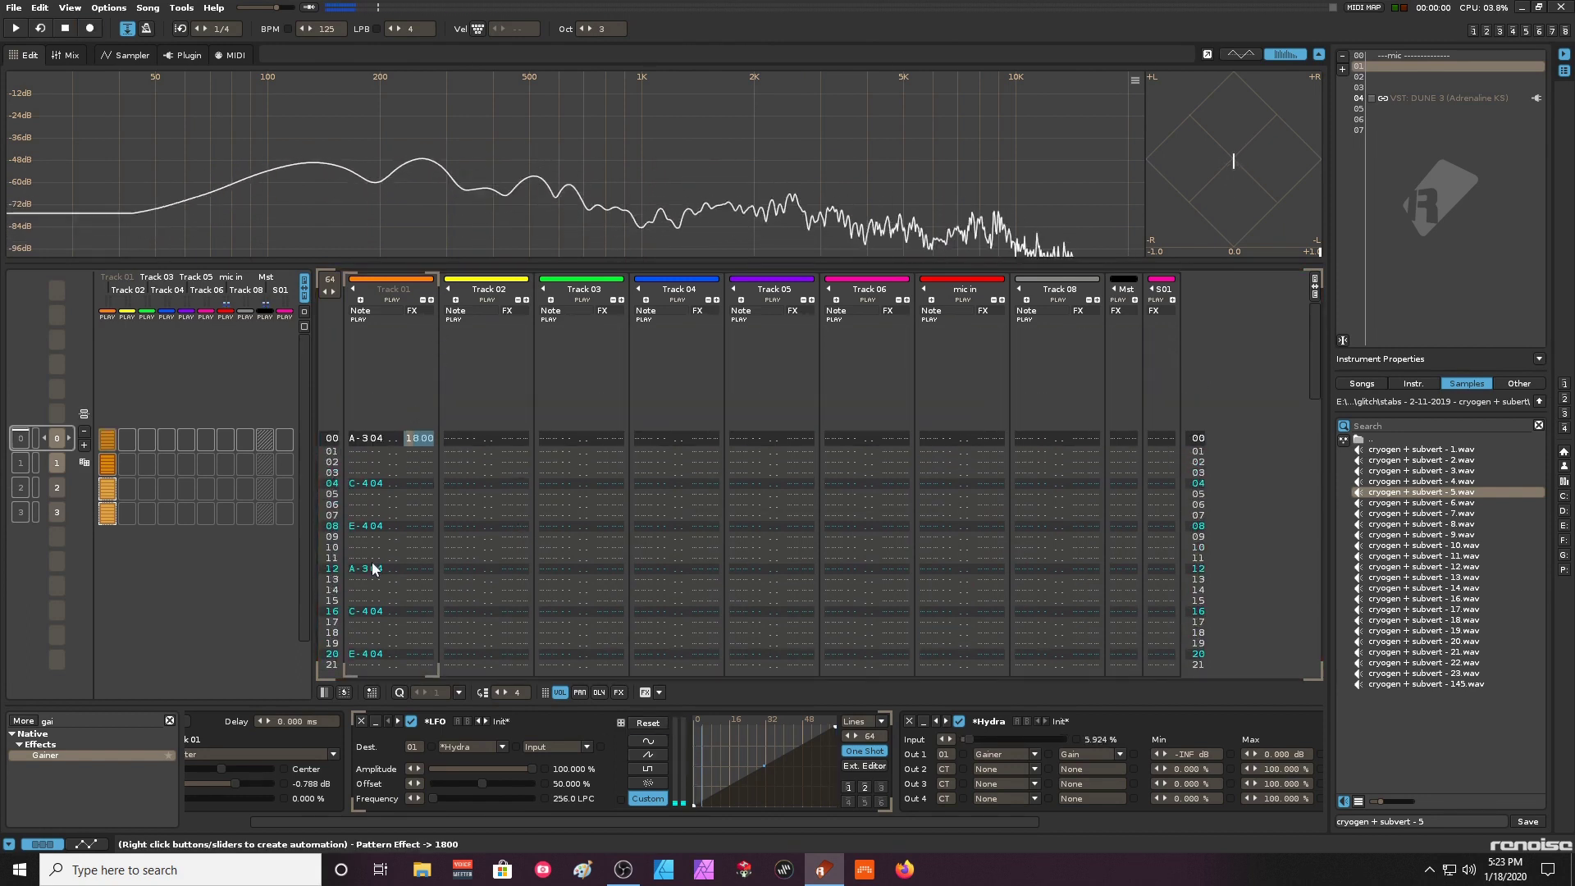
pyautogui.press('space')
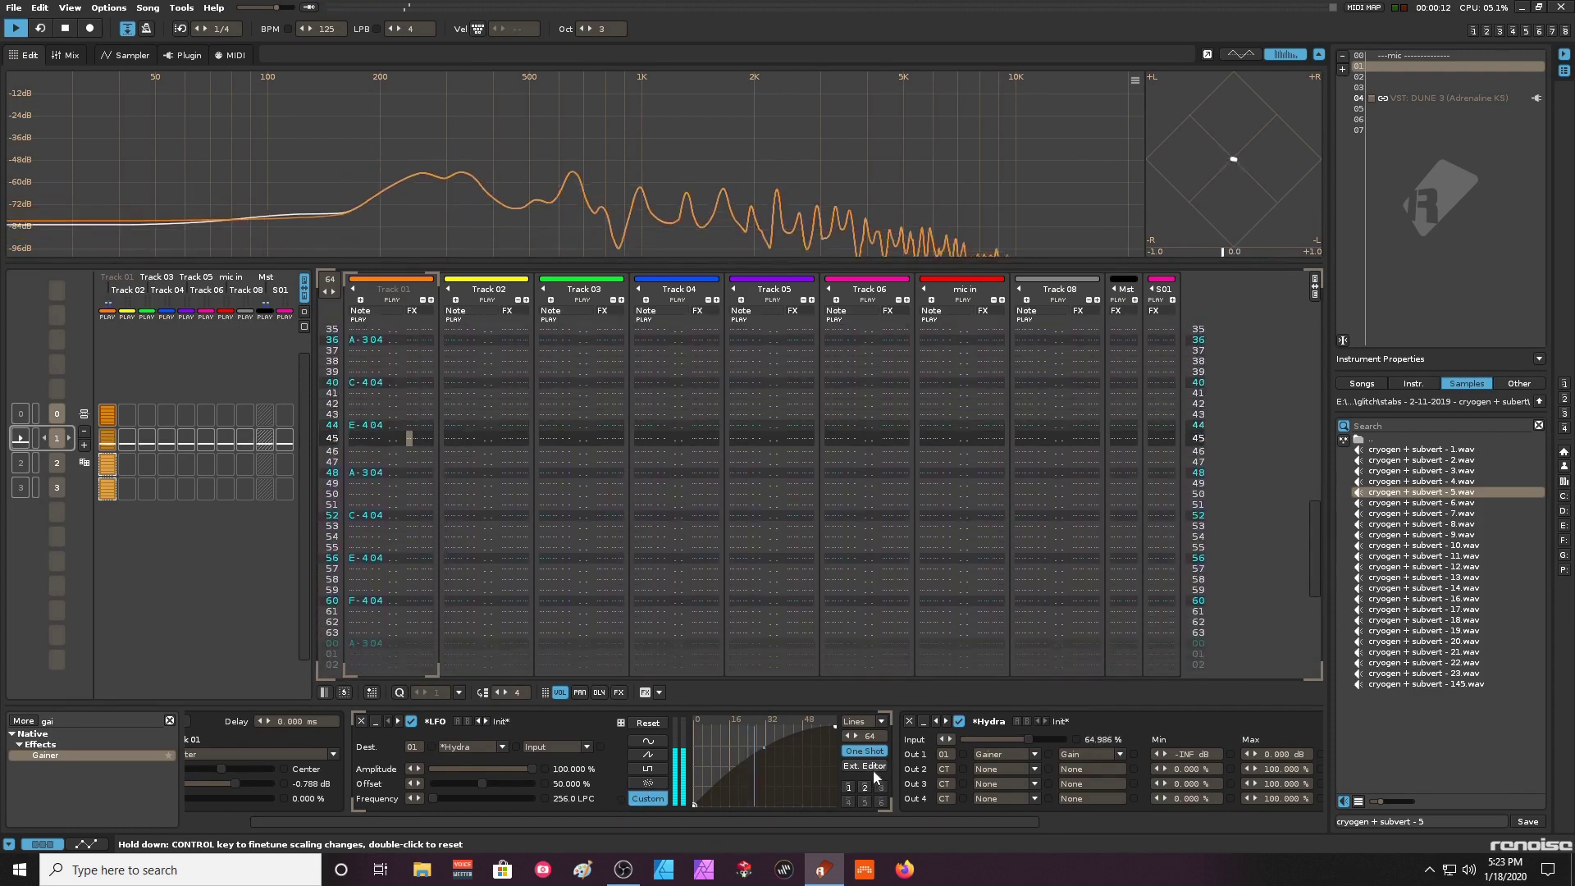
# - Open the LFO's custom waveform in the Ext. Editor envelope view
pyautogui.click(873, 770)
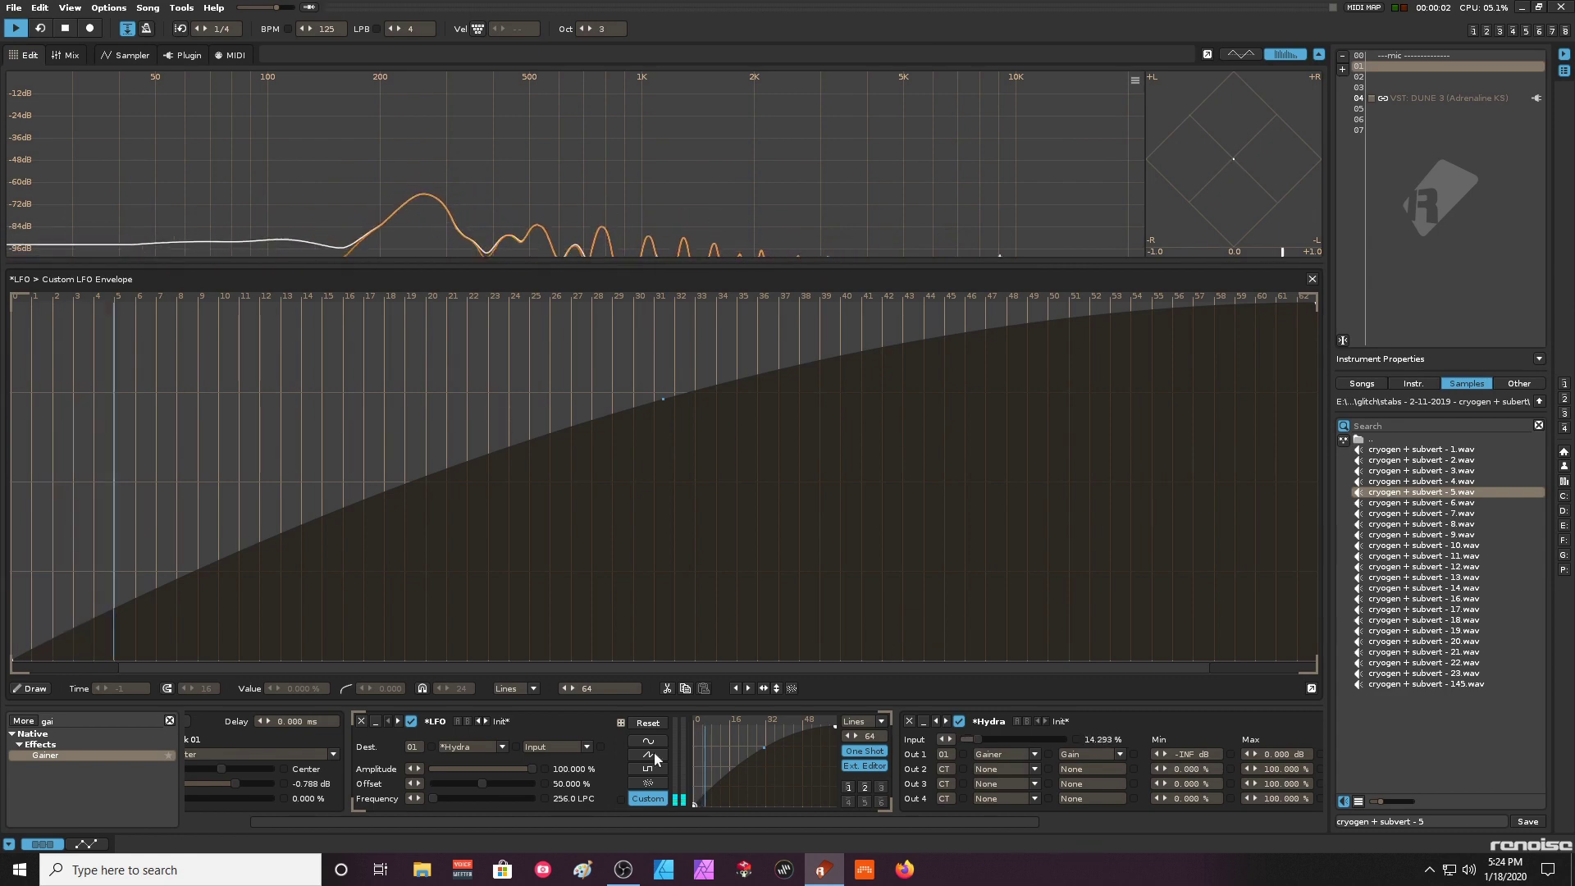
# - Close the Custom LFO Envelope editor via the Ext. Editor button
pyautogui.click(871, 767)
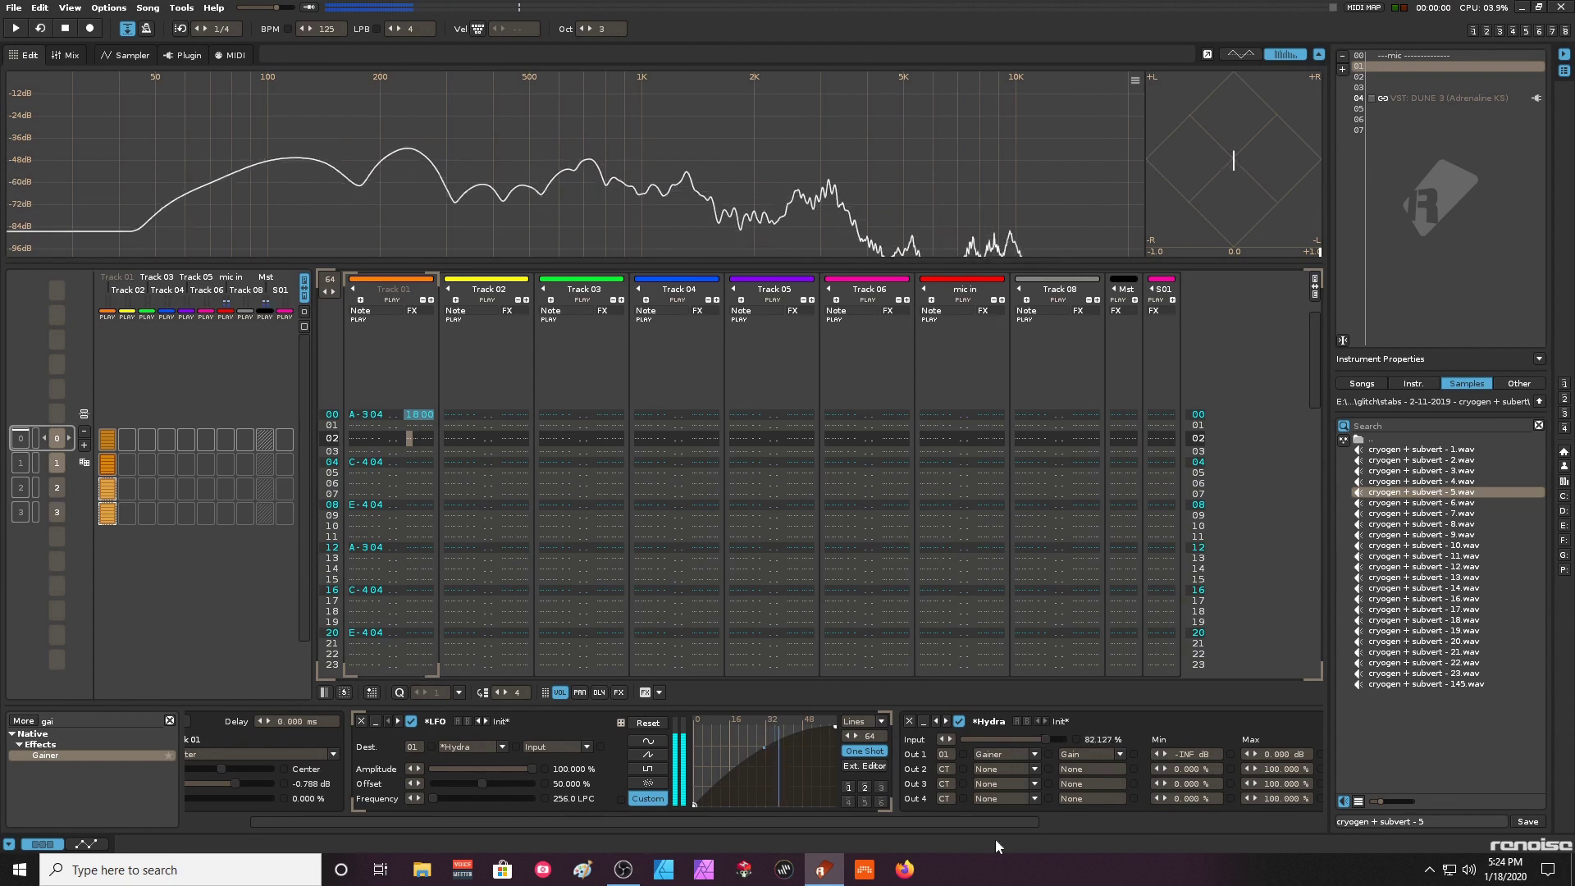
# - Scroll Track 01's DSP chain to show the Gainer, then switch to the Mix view
pyautogui.hscroll(3, 1000, 822)
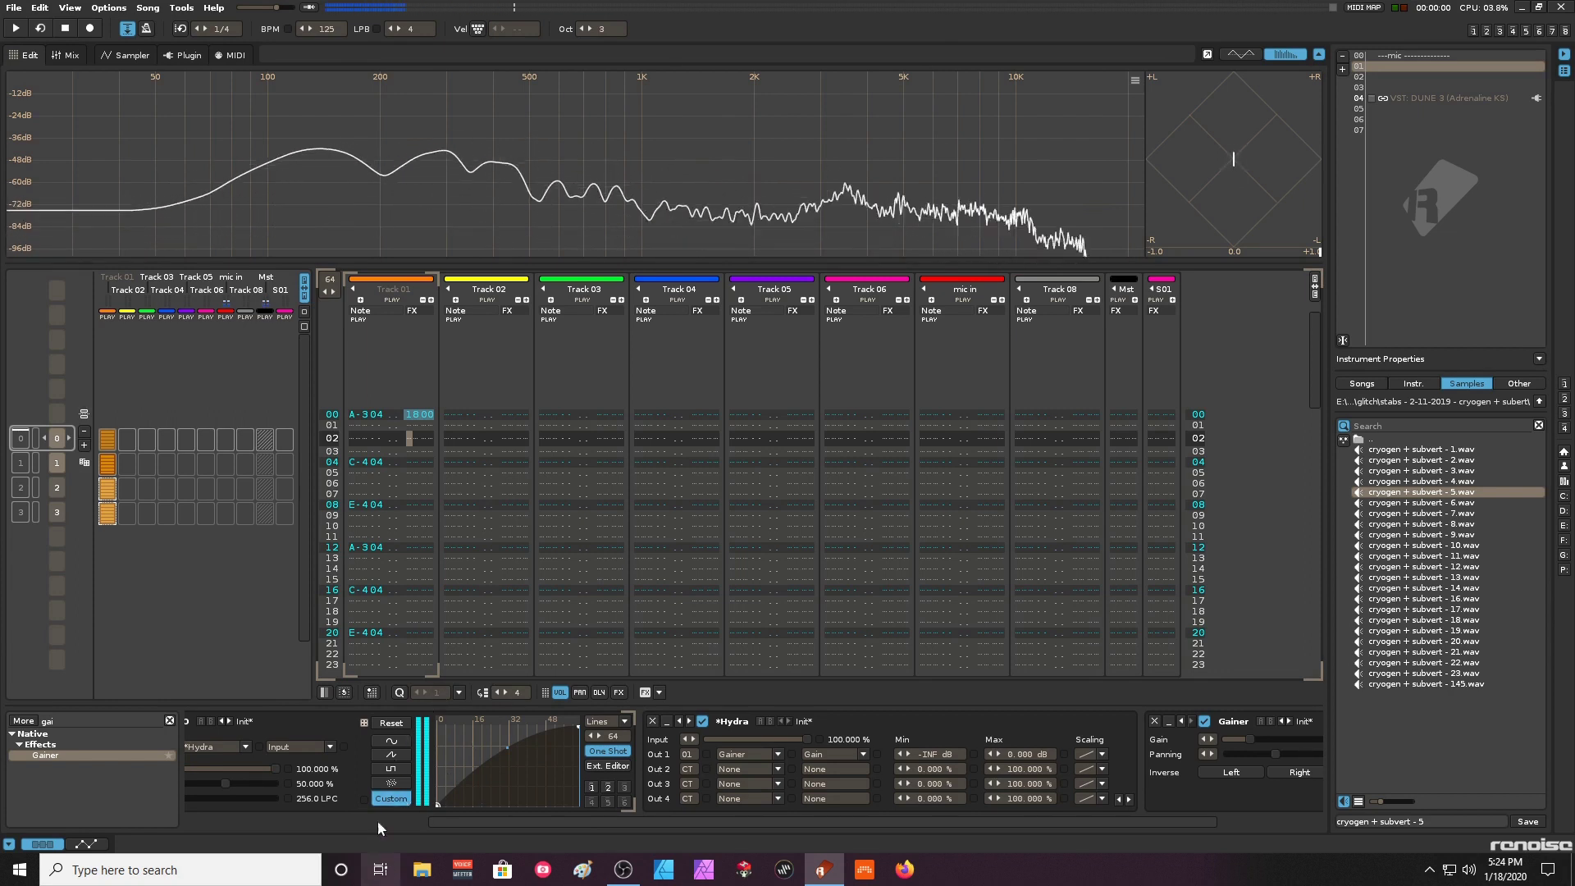
pyautogui.press('F3')
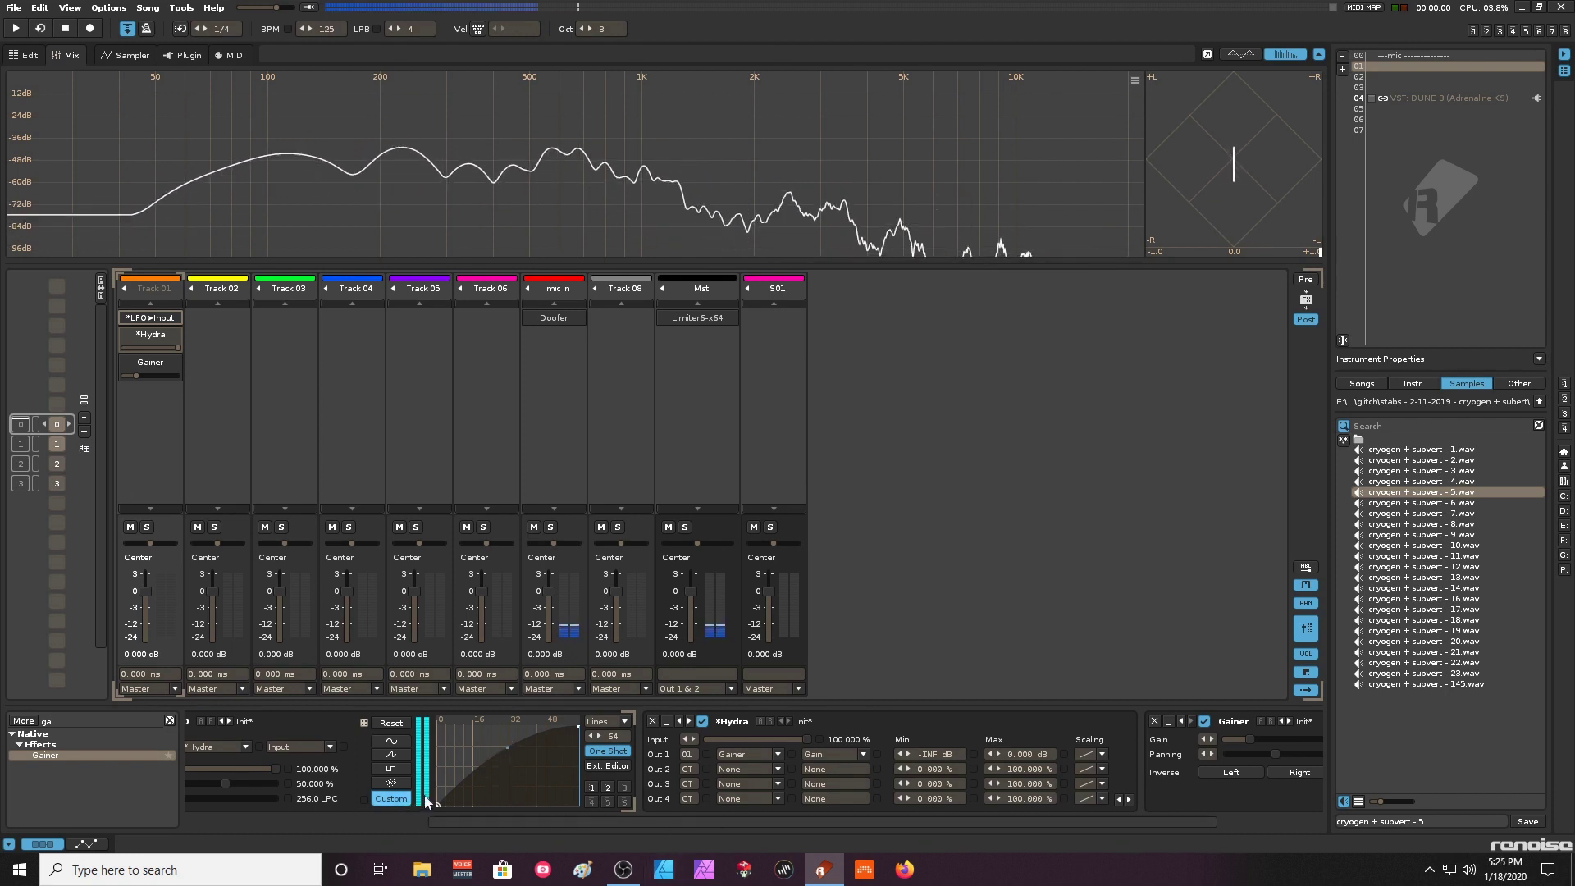
# - Bend the custom LFO envelope into a smooth bottom-left to top-right curve and open Track 01's automation
pyautogui.rightClick(495, 772)
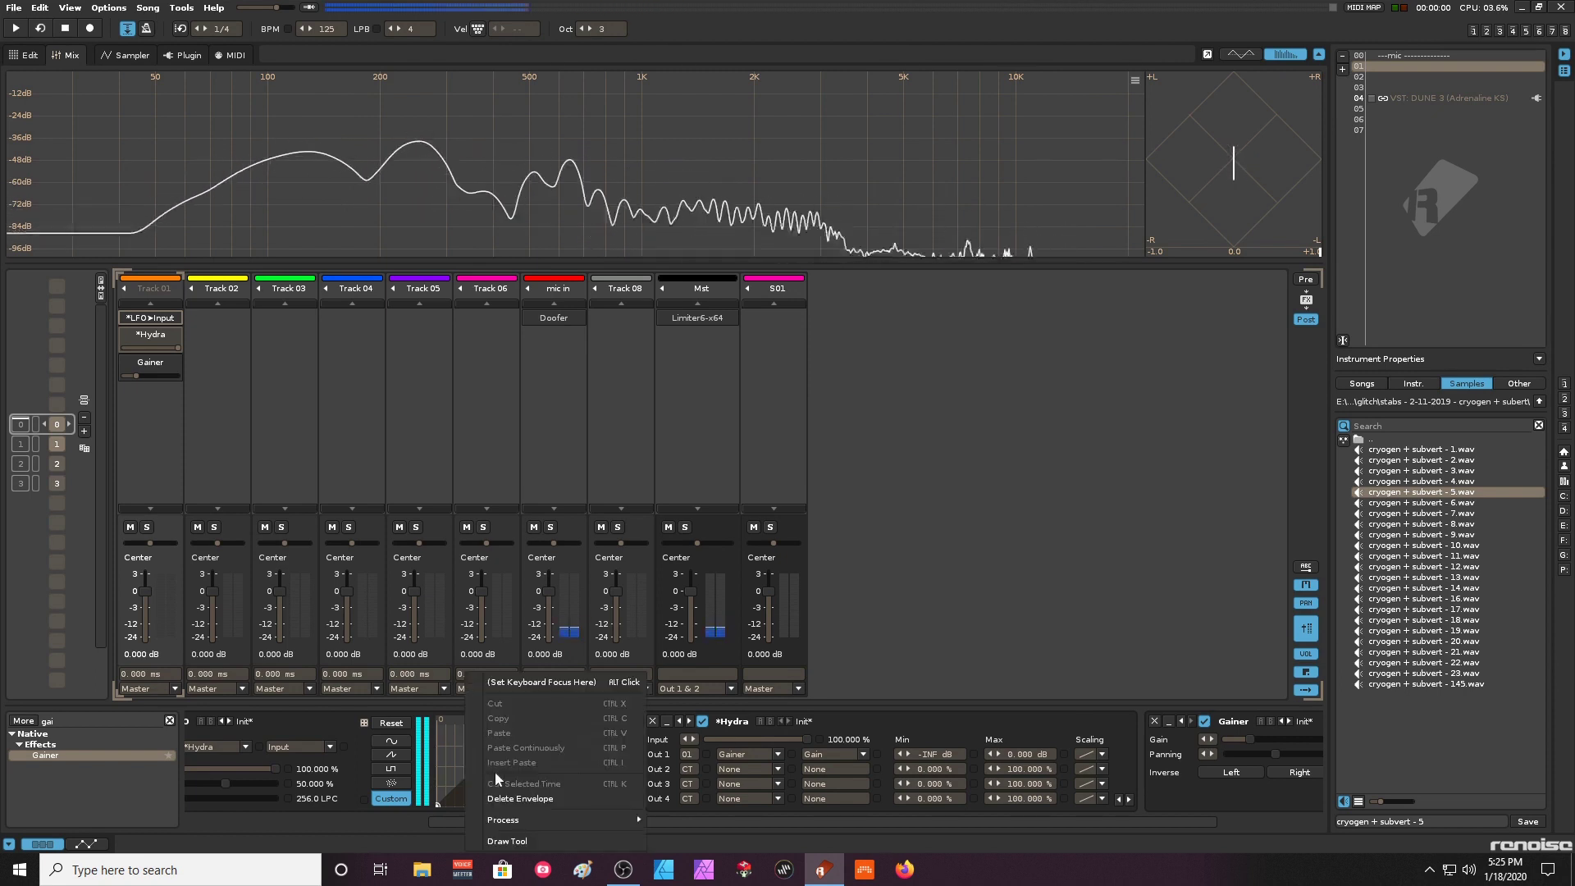
pyautogui.click(442, 757)
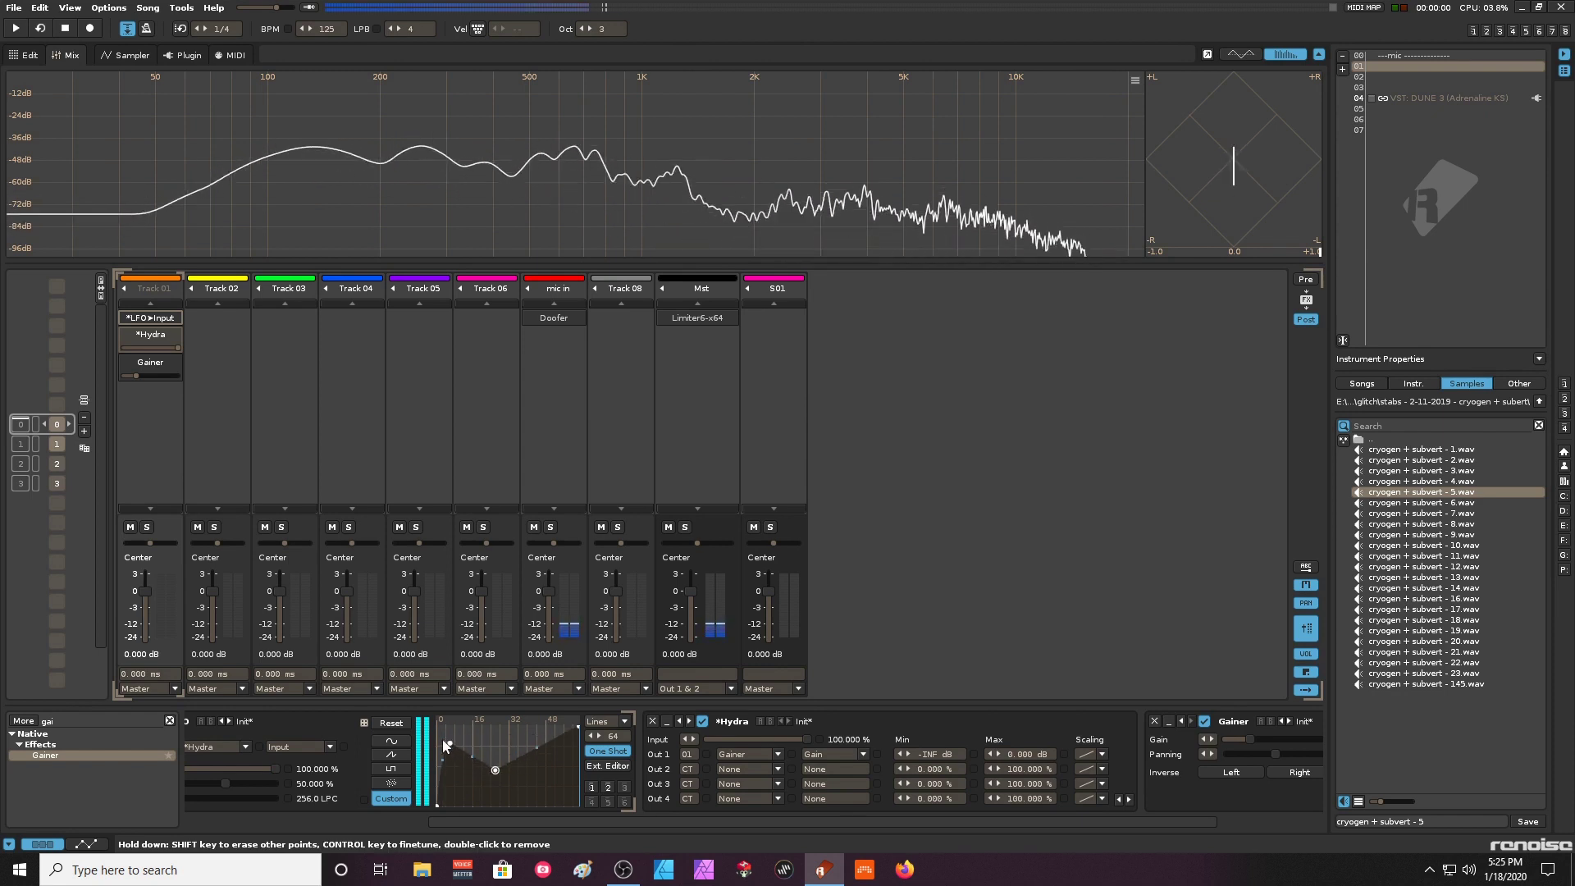
pyautogui.moveTo(465, 753); pyautogui.dragTo(491, 769)
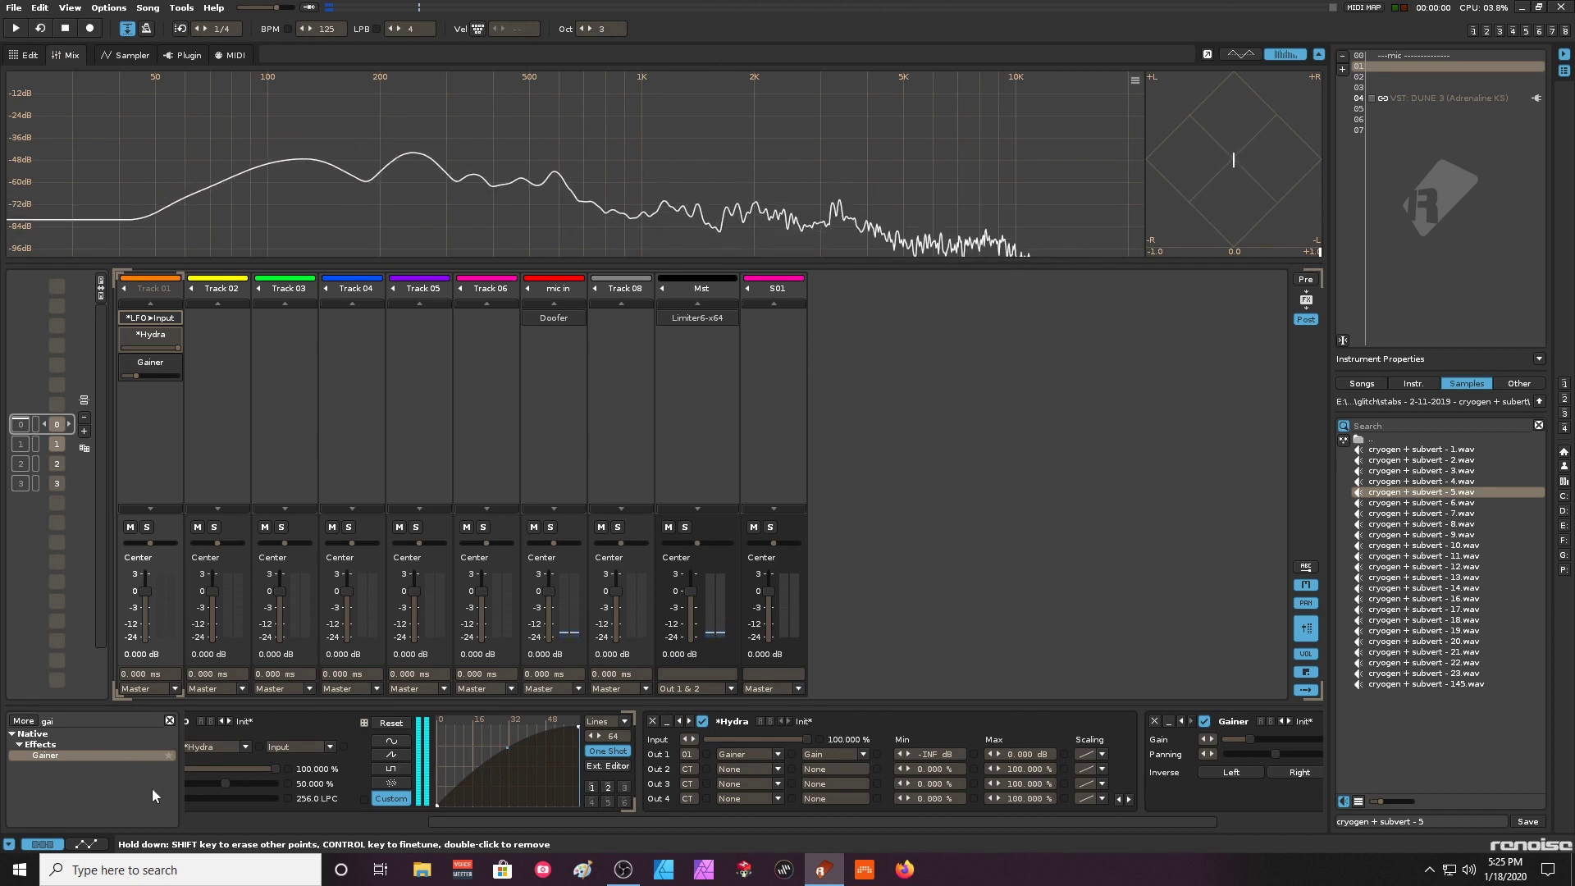
pyautogui.click(97, 845)
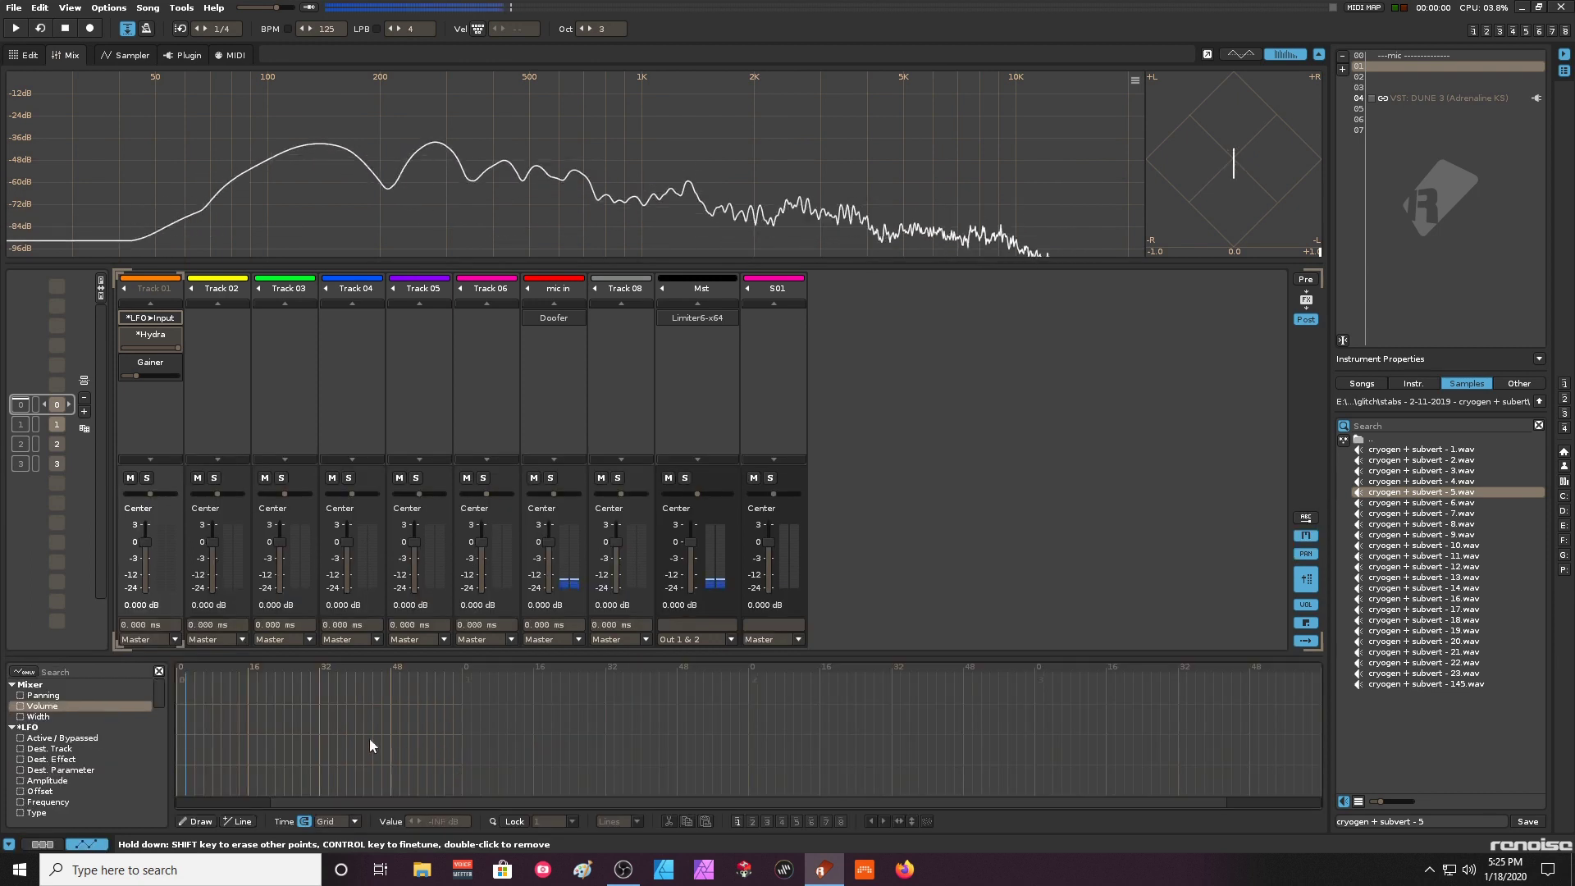
# - Draw Track 01's Volume envelope as a ramp from about -9 dB up to -0.233 dB
pyautogui.moveTo(212, 782); pyautogui.dragTo(457, 762)
pyautogui.scroll(-1, 105, 500)
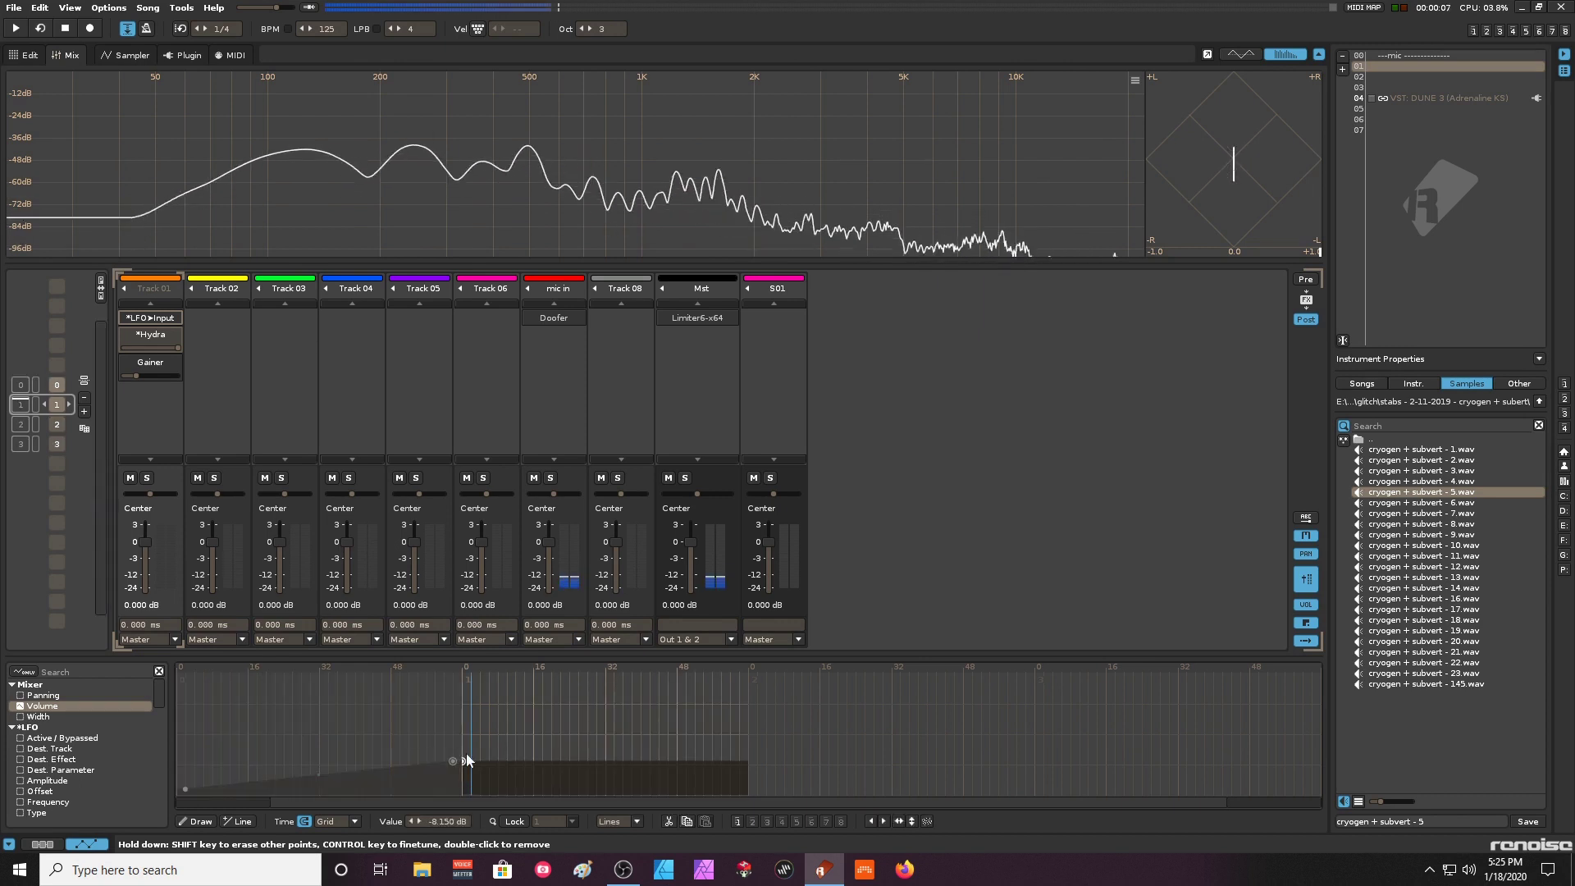
pyautogui.click(746, 712)
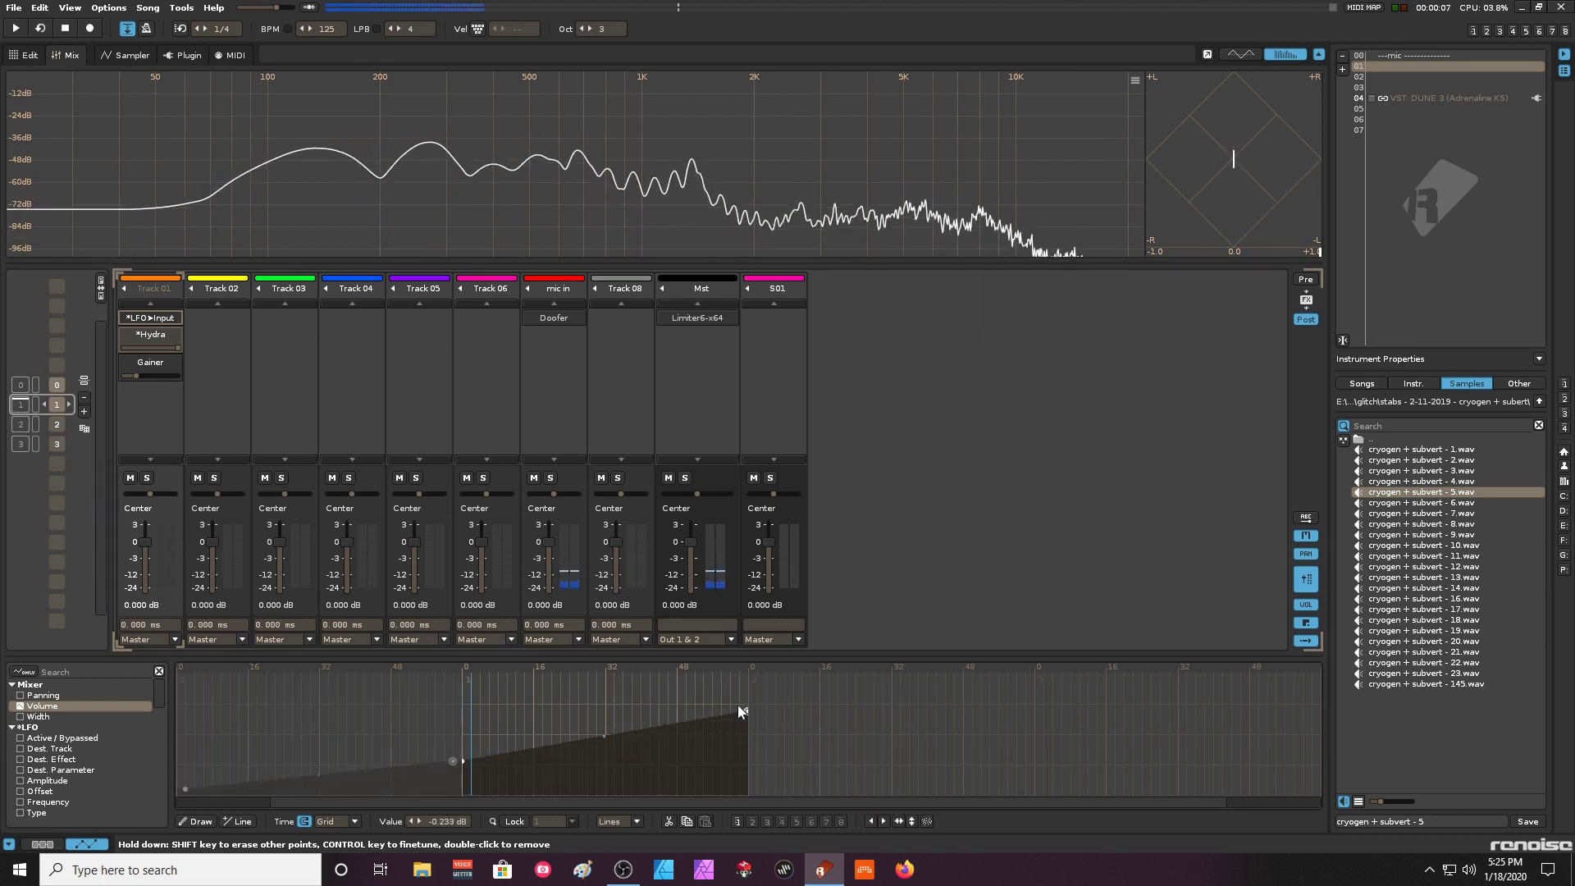